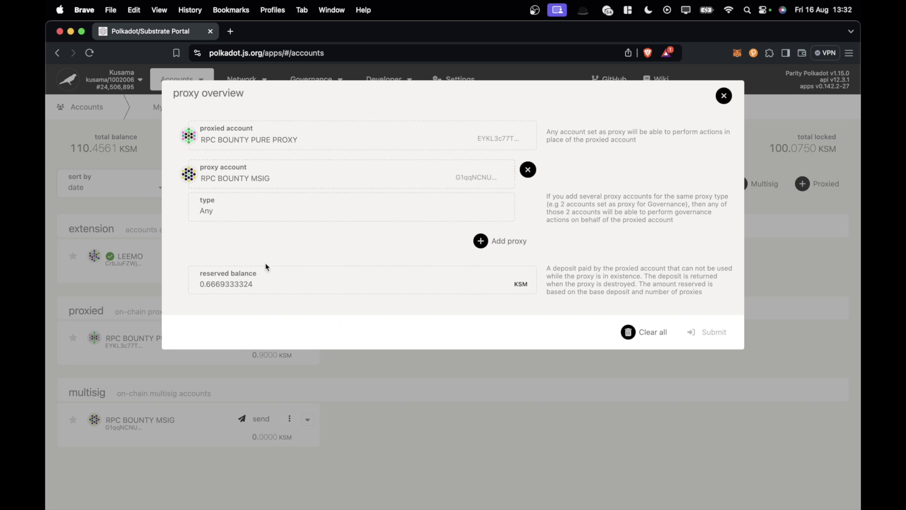
# Close the proxy overview showing the multisig as an Any proxy, back on My accounts.
pyautogui.click(397, 395)
pyautogui.moveTo(291, 90)
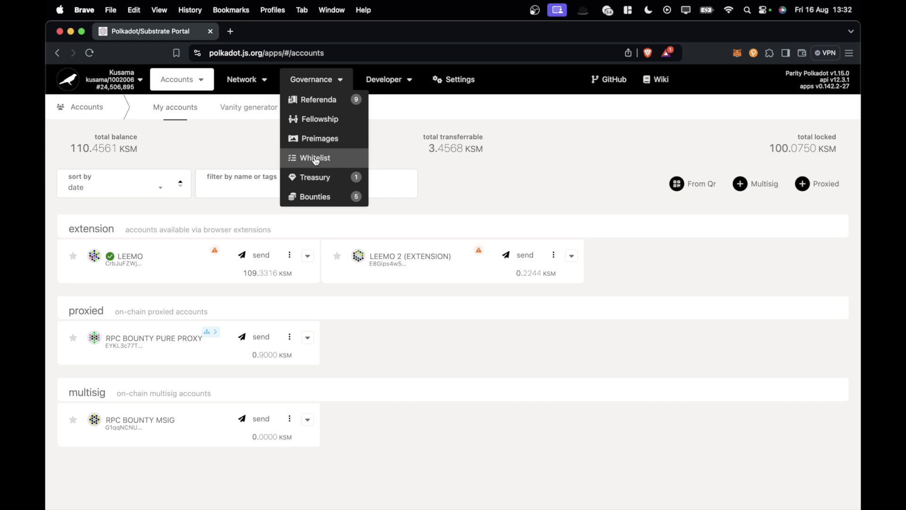
# Check Governance > Bounties, then open Developer > Extrinsics for the RPC BOUNTY PURE PROXY account.
pyautogui.click(317, 196)
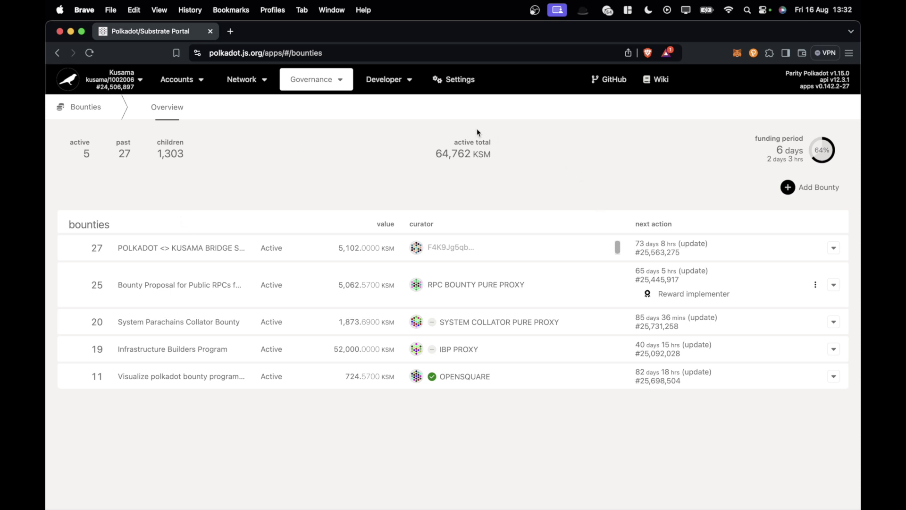
pyautogui.moveTo(396, 90)
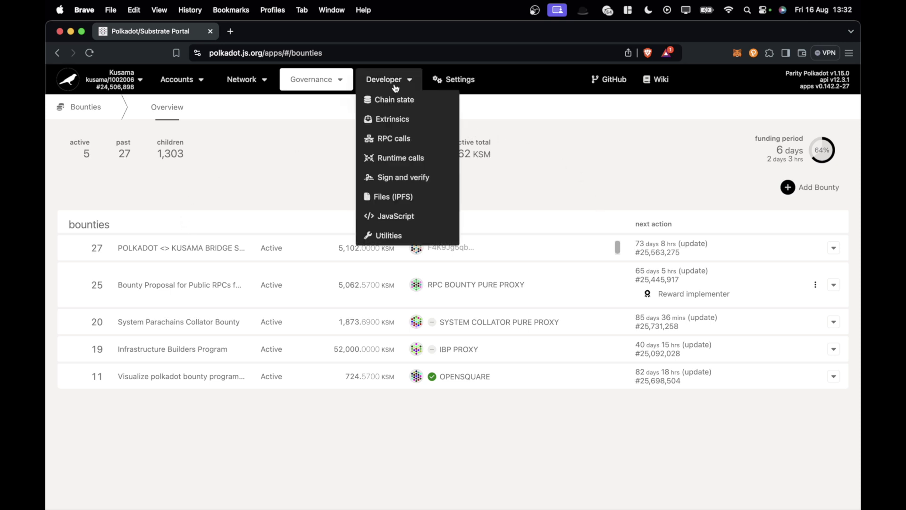
pyautogui.click(391, 118)
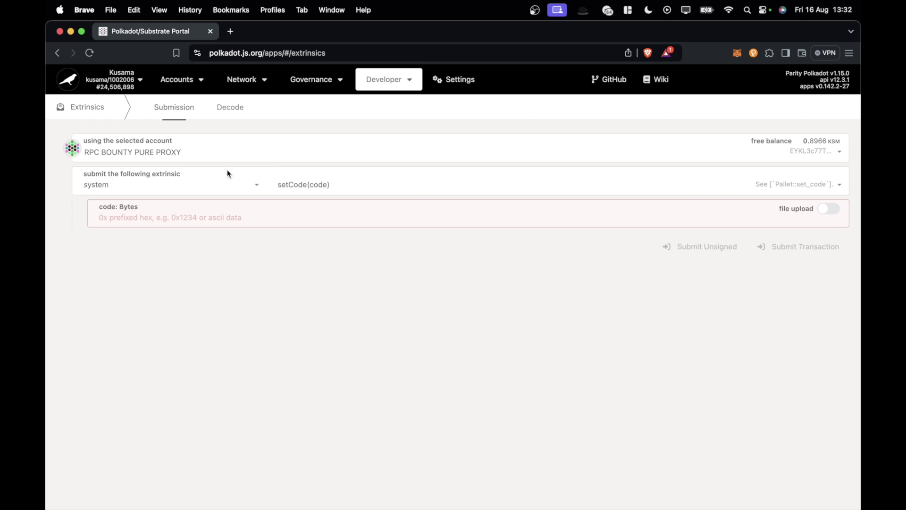
# Switch the extrinsic from childBounties to the utility pallet's forceBatch(calls) method.
pyautogui.click(208, 183)
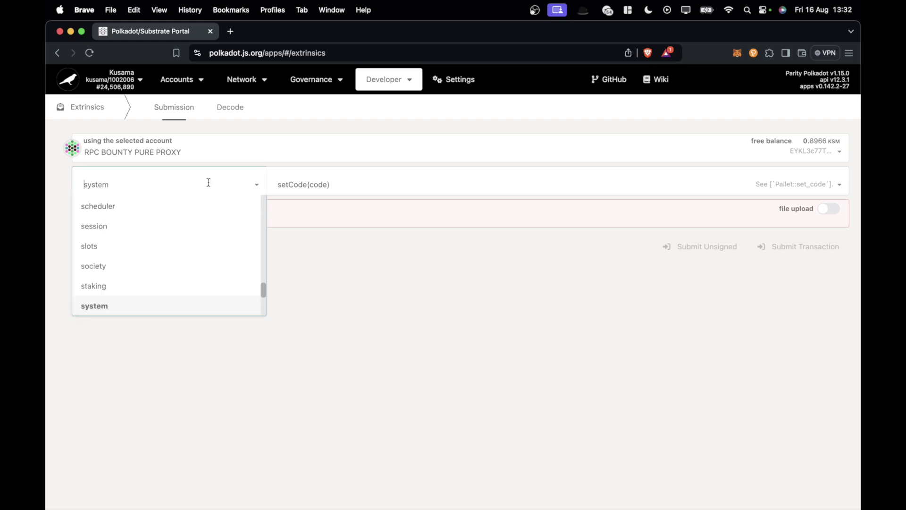
pyautogui.scroll(3, 157, 249)
pyautogui.scroll(5, 158, 249)
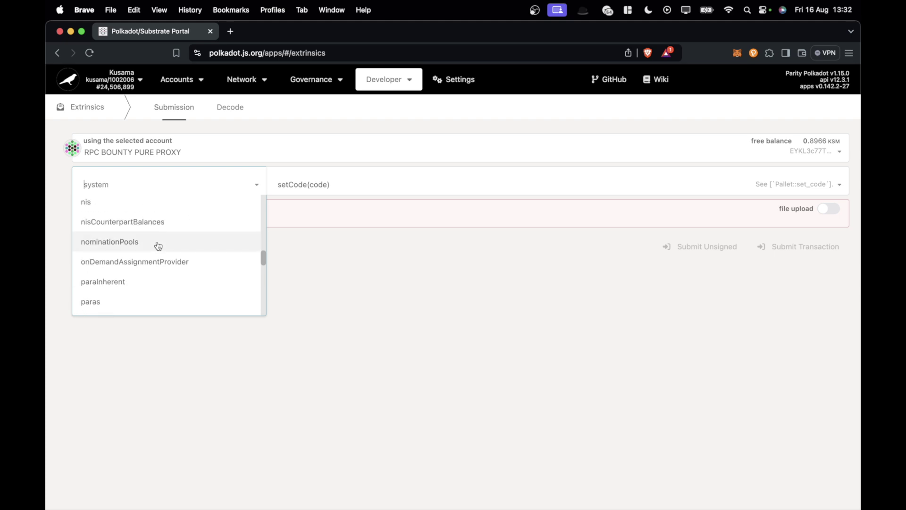
pyautogui.write('child')
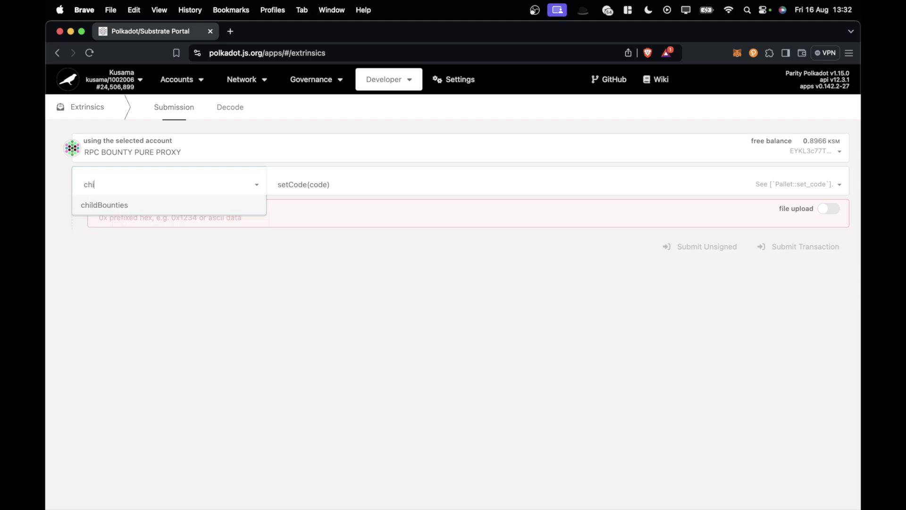
pyautogui.click(147, 214)
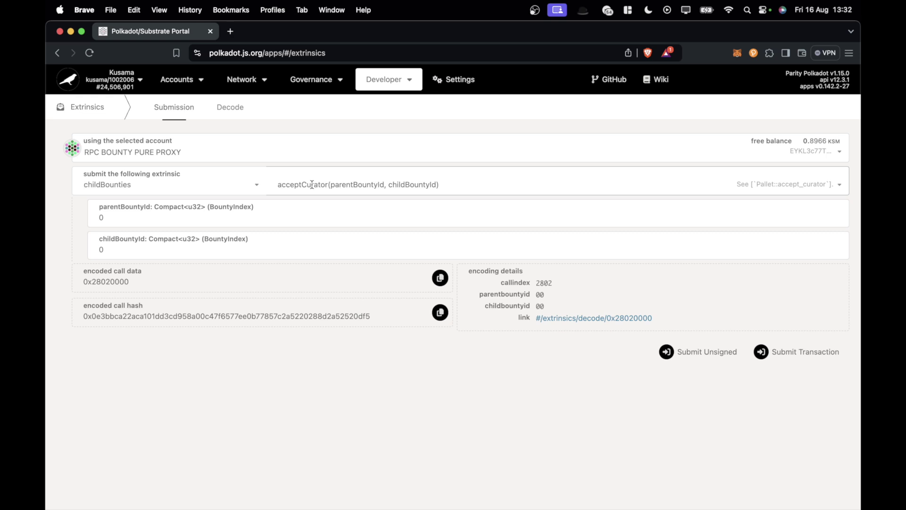
pyautogui.click(217, 182)
pyautogui.write('ult')
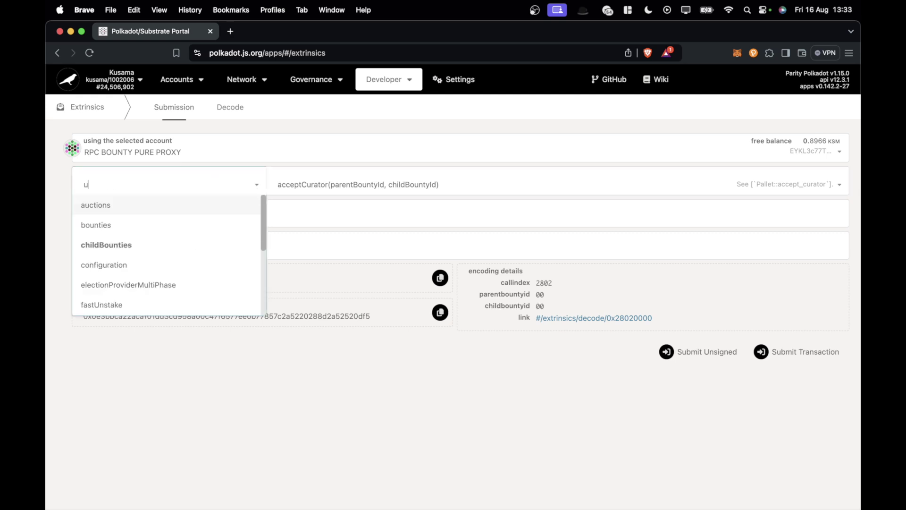
pyautogui.press('BackSpace')
pyautogui.press('BackSpace')
pyautogui.write('ti')
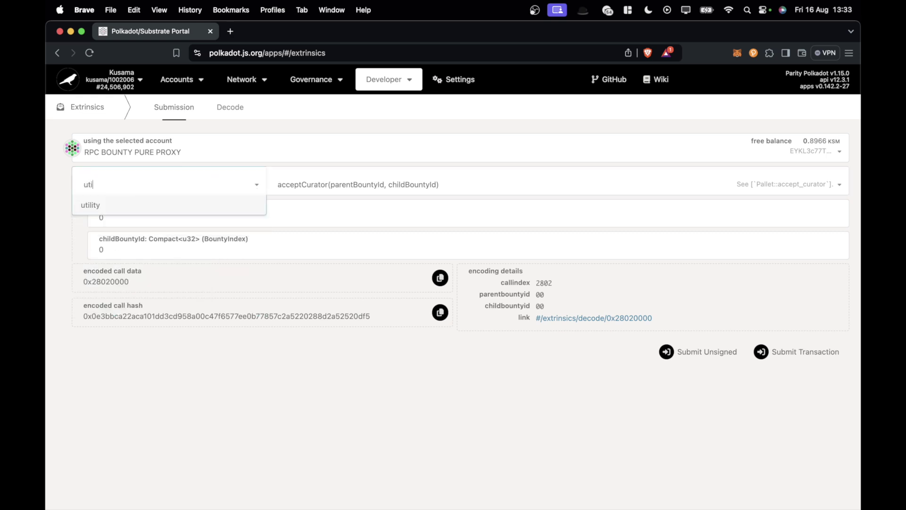
pyautogui.click(160, 204)
pyautogui.click(336, 184)
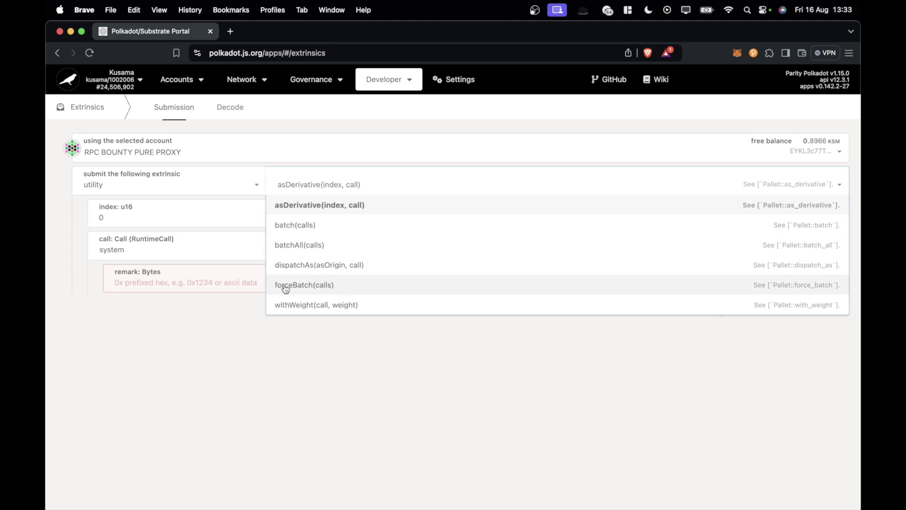
pyautogui.click(337, 285)
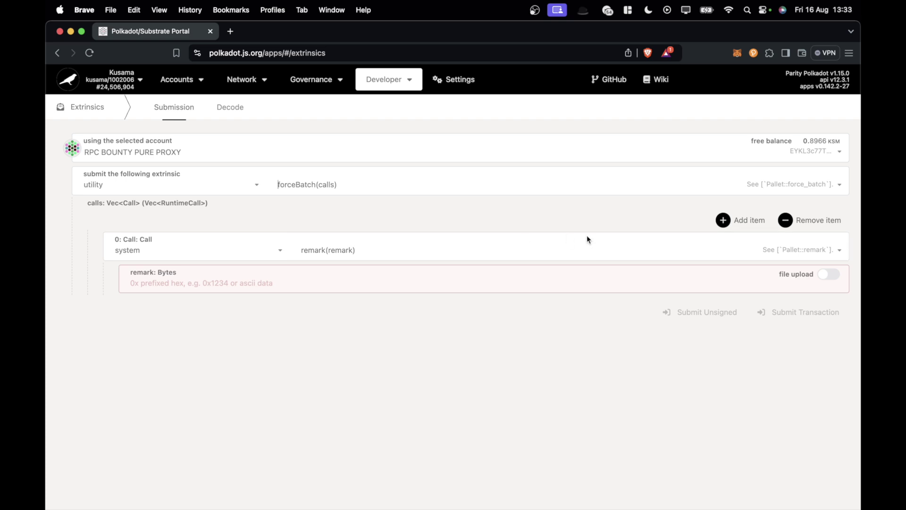
# Add four more calls to the forceBatch, giving five calls in total.
pyautogui.click(748, 220)
pyautogui.click(748, 220)
pyautogui.click(748, 220)
pyautogui.click(748, 220)
pyautogui.scroll(-2, 527, 225)
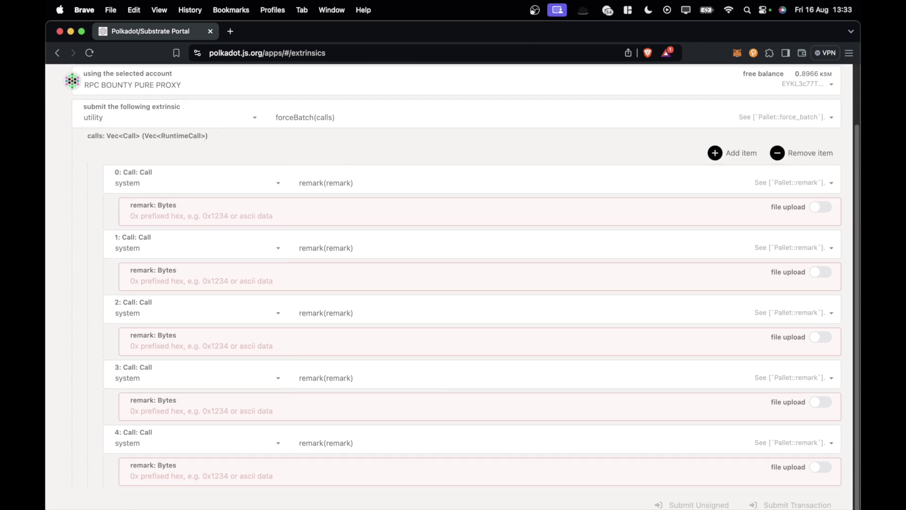
# Set calls 0 and 1 to childBounties addChildBounty.
pyautogui.click(158, 184)
pyautogui.write('ch')
pyautogui.click(148, 205)
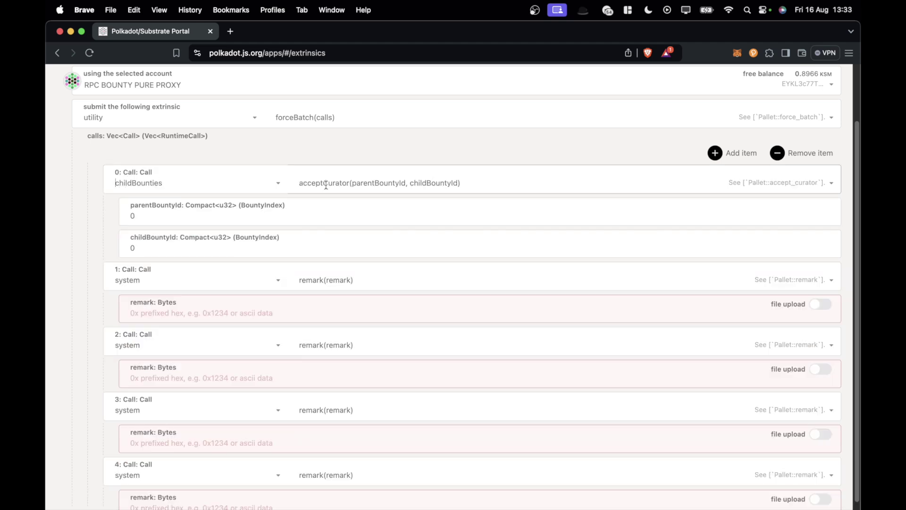
pyautogui.click(326, 185)
pyautogui.write('add')
pyautogui.click(326, 202)
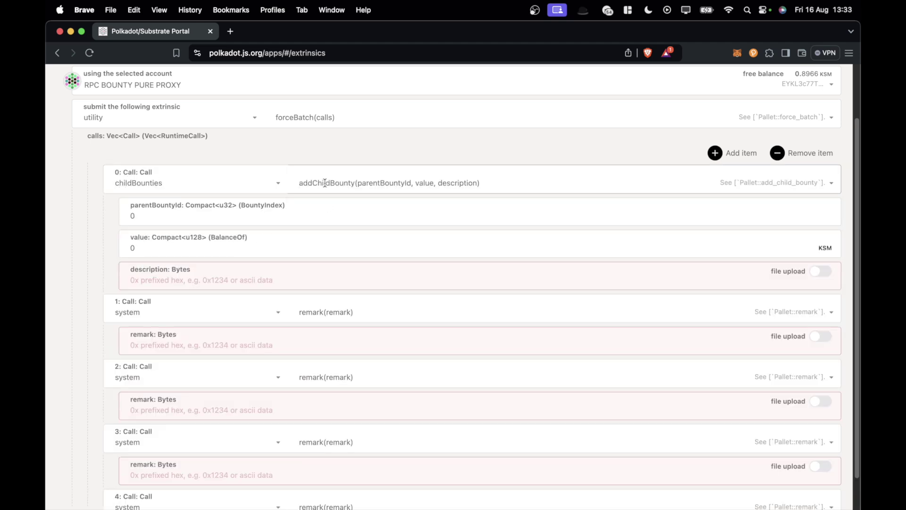
pyautogui.click(129, 316)
pyautogui.write('ch')
pyautogui.click(146, 331)
pyautogui.click(355, 313)
pyautogui.write('add')
pyautogui.click(330, 339)
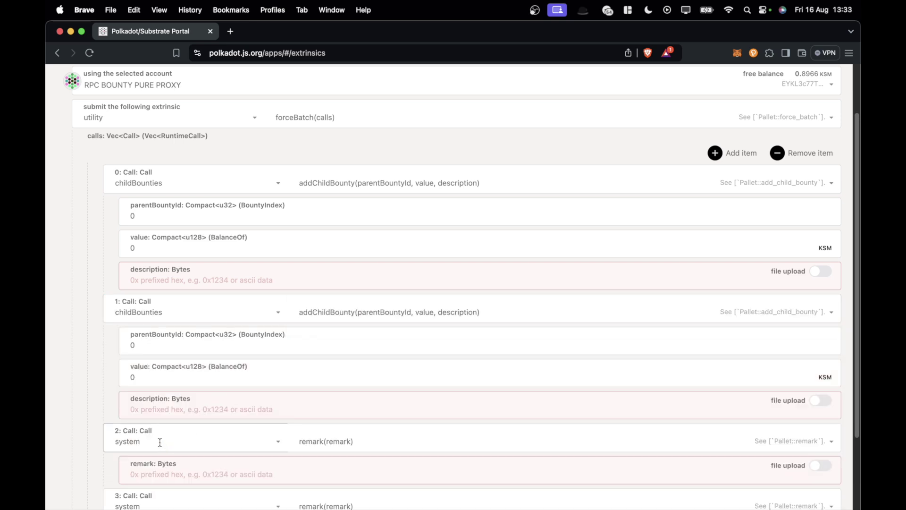
# Set call 2 to childBounties addChildBounty.
pyautogui.write('chj')
pyautogui.press('BackSpace')
pyautogui.write('i')
pyautogui.click(146, 424)
pyautogui.click(335, 444)
pyautogui.write('ad')
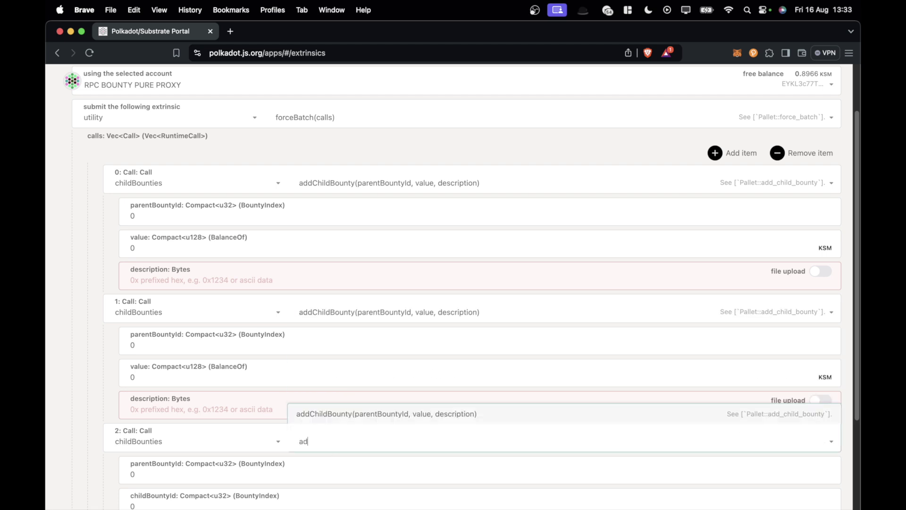
pyautogui.click(324, 415)
pyautogui.scroll(-5, 284, 411)
# Set calls 3 and 4 to childBounties addChildBounty.
pyautogui.click(171, 378)
pyautogui.write('chi')
pyautogui.click(161, 398)
pyautogui.click(330, 378)
pyautogui.write('ad')
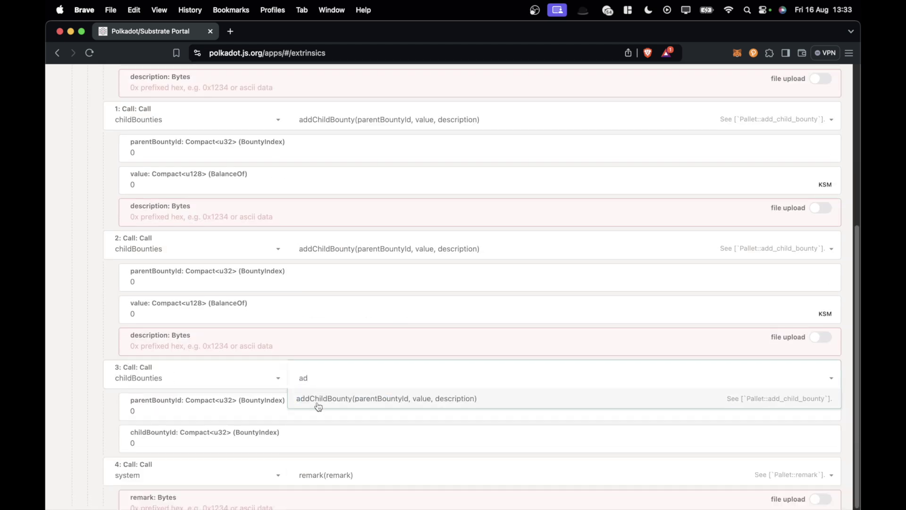
pyautogui.click(318, 399)
pyautogui.click(172, 500)
pyautogui.write('ch')
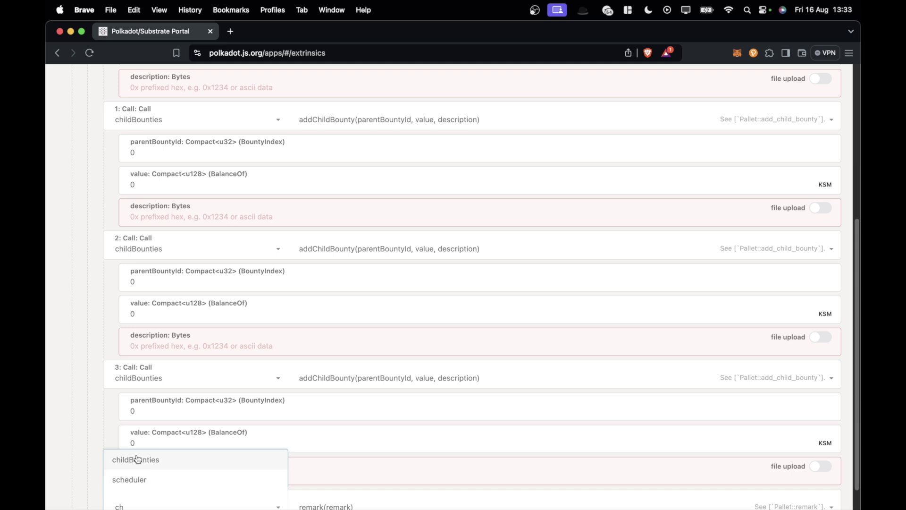
pyautogui.click(148, 462)
pyautogui.click(330, 504)
pyautogui.write('add')
pyautogui.click(325, 479)
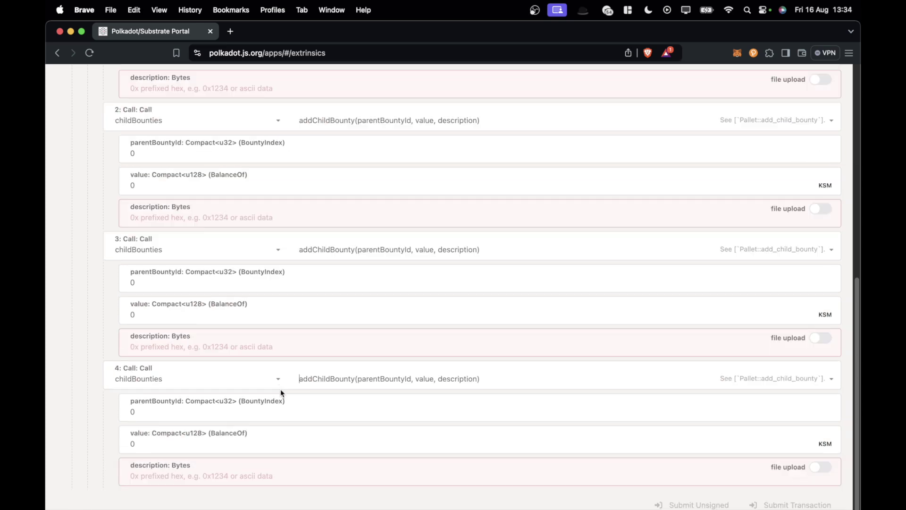
pyautogui.scroll(-1, 281, 336)
pyautogui.scroll(15, 231, 289)
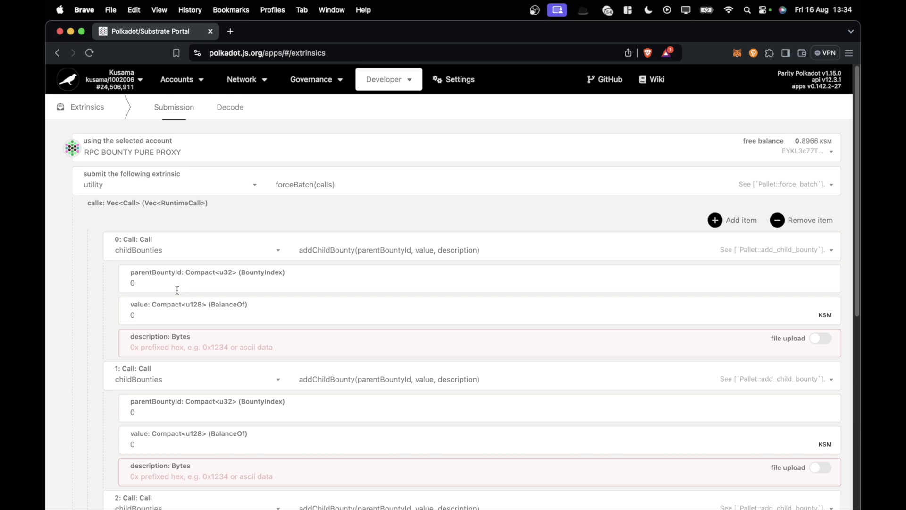
# Enter parentBountyId 25 in calls 0, 1 and 2.
pyautogui.moveTo(313, 84)
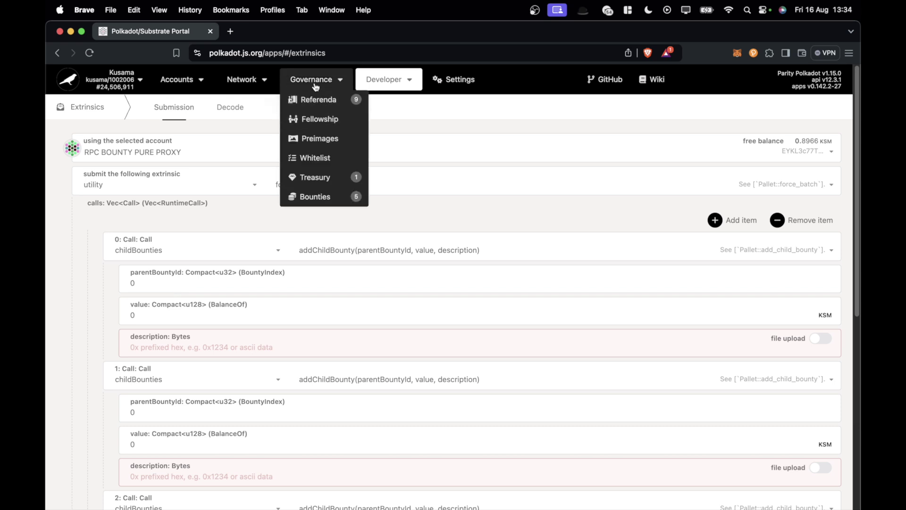
pyautogui.click(144, 285)
pyautogui.write('25')
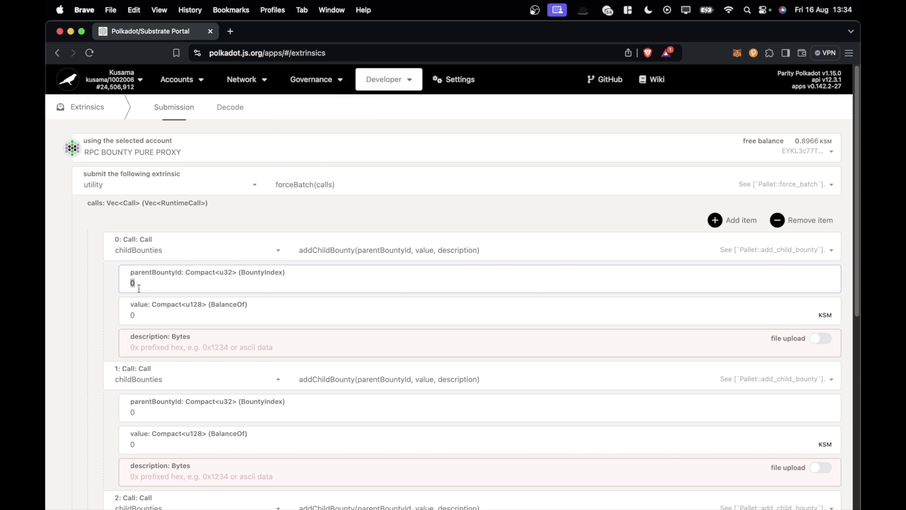
pyautogui.click(148, 409)
pyautogui.press('super+a')
pyautogui.write('25')
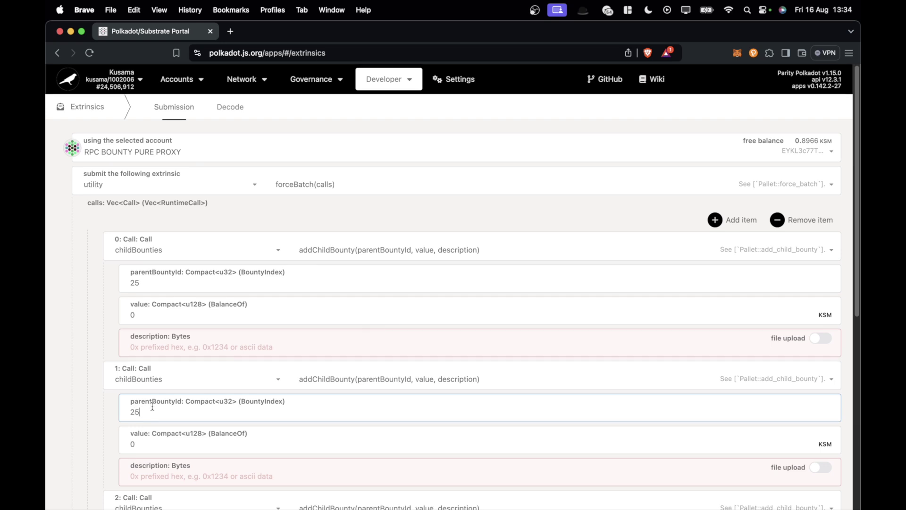
pyautogui.scroll(-5, 151, 408)
pyautogui.click(144, 320)
pyautogui.press('super+a')
pyautogui.write('25')
# Enter parentBountyId 25 in calls 3 and 4.
pyautogui.click(145, 447)
pyautogui.press('super+a')
pyautogui.write('25')
pyautogui.scroll(-5, 155, 439)
pyautogui.click(150, 420)
pyautogui.press('super+a')
pyautogui.write('25')
pyautogui.scroll(10, 180, 398)
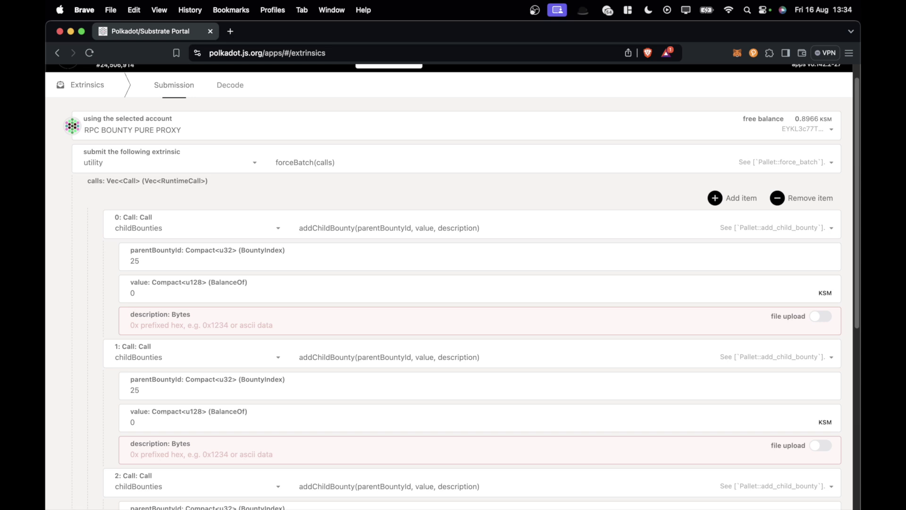
# Clear call 0's value field, leaving it empty.
pyautogui.click(821, 293)
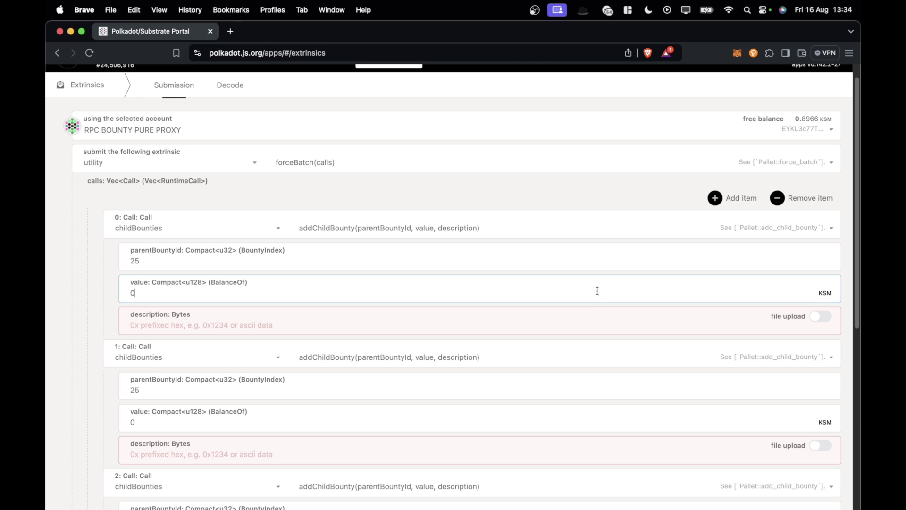
pyautogui.write('1')
pyautogui.press('BackSpace')
# Give call 0 value 104.48 KSM and description 'Dwellir August 24'.
pyautogui.click(181, 286)
pyautogui.write('104.48')
pyautogui.click(148, 321)
pyautogui.write('DW')
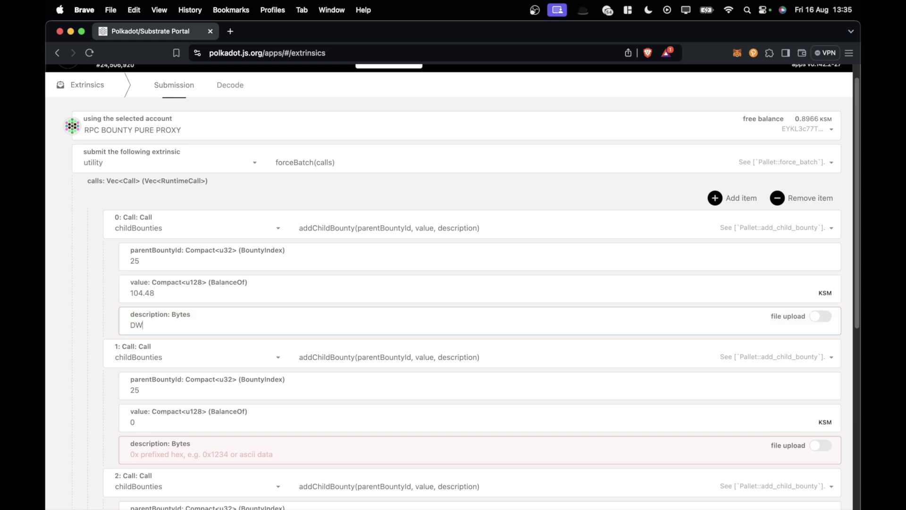
pyautogui.press('BackSpace')
pyautogui.write('wellir August 24')
# Give call 1 value 133.41 KSM and description 'OnFinality August 24'.
pyautogui.click(165, 424)
pyautogui.write('133.41')
pyautogui.click(181, 451)
pyautogui.write('OnFina')
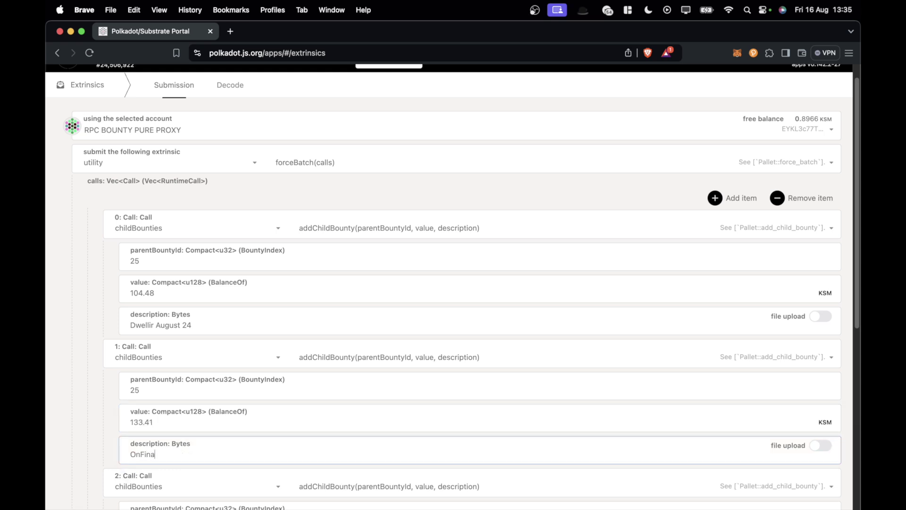
pyautogui.write('lity August 24')
pyautogui.scroll(-3, 149, 395)
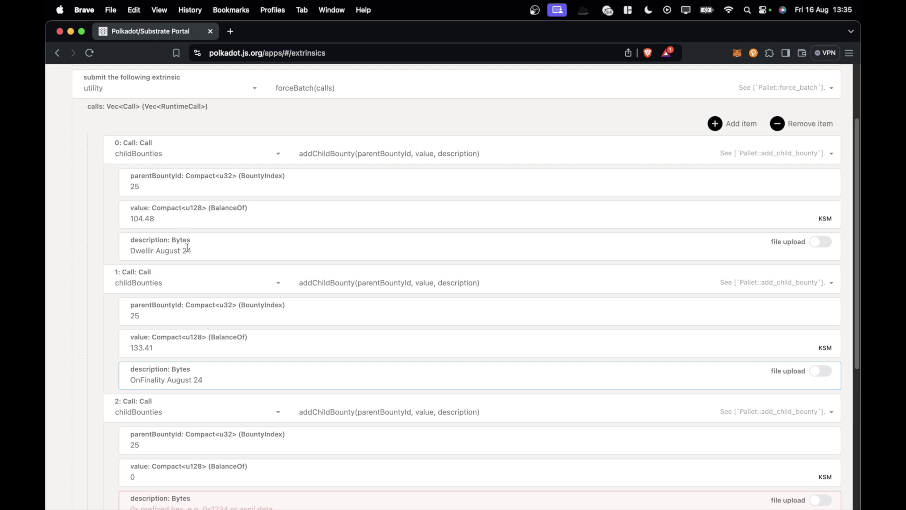
pyautogui.scroll(-3, 187, 247)
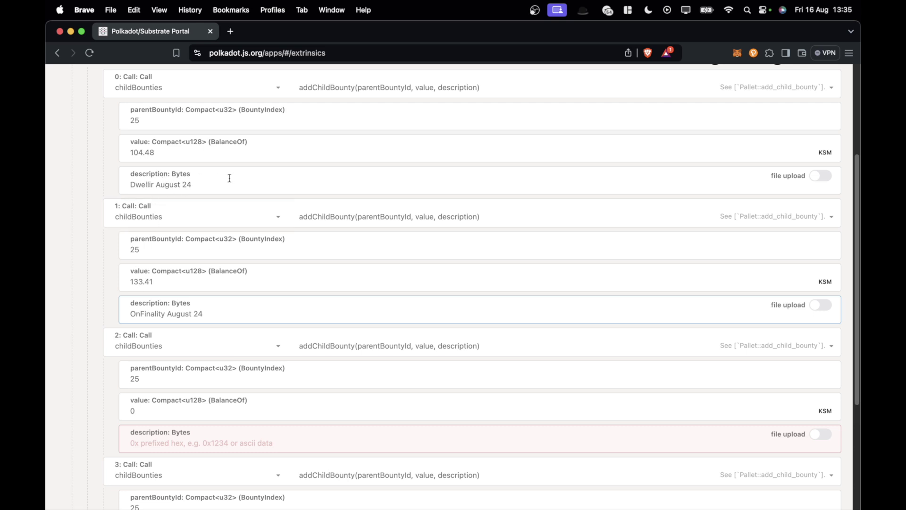
pyautogui.scroll(-4, 153, 267)
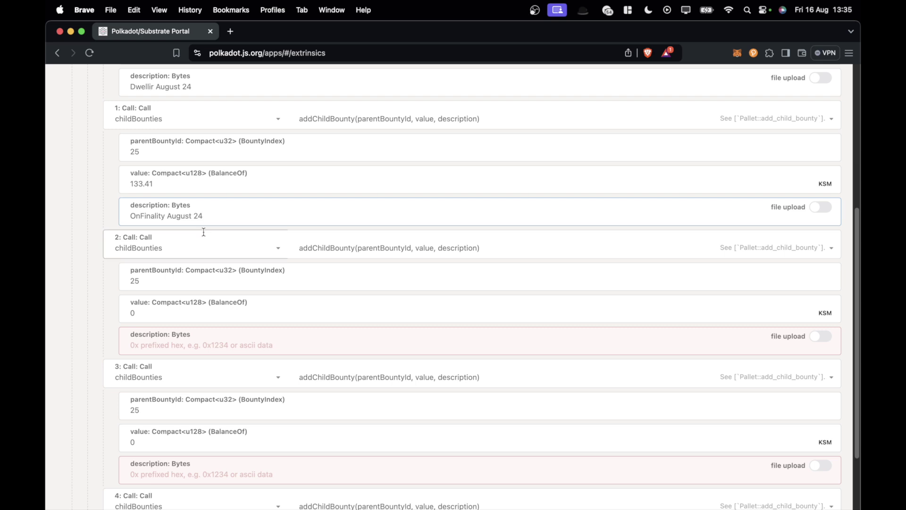
# Give call 2 value 123.15 KSM and description 'Lucky Friday August 24'.
pyautogui.click(148, 314)
pyautogui.press('BackSpace')
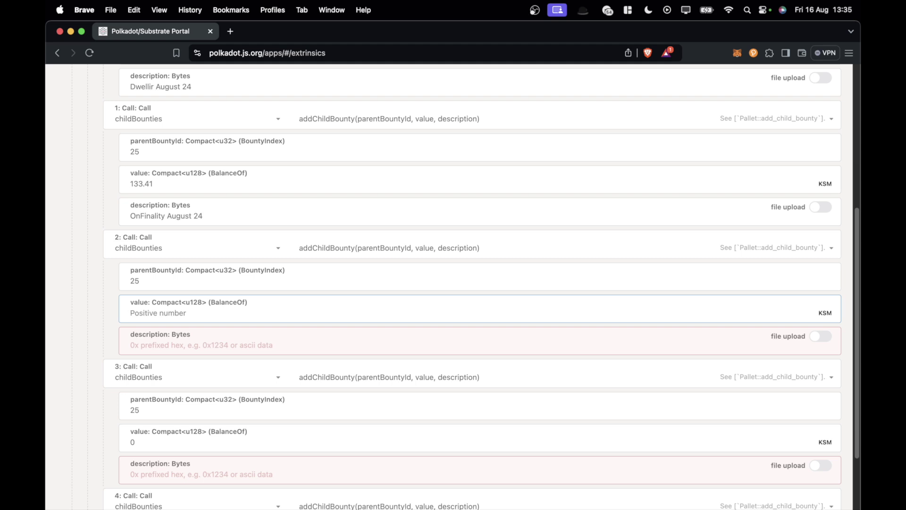
pyautogui.write('123.15')
pyautogui.click(160, 340)
pyautogui.write('L')
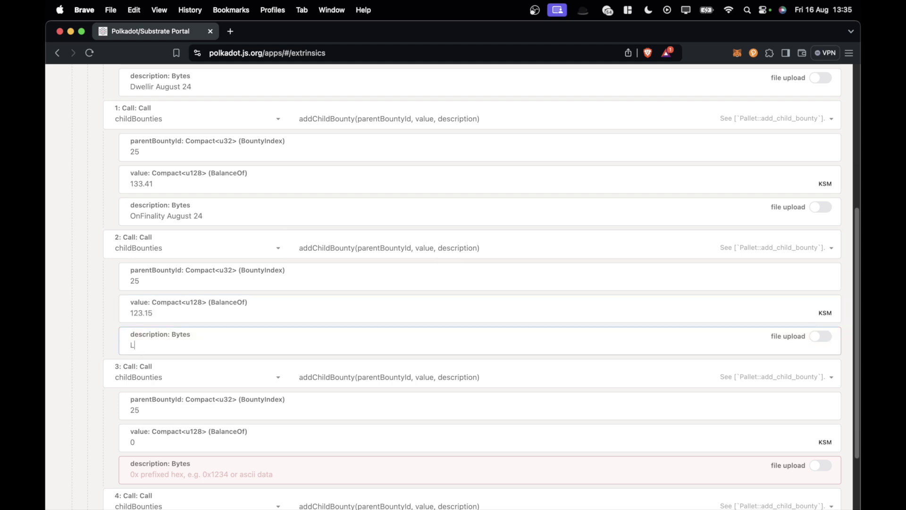
pyautogui.write('ucky Friday August 24')
# Give call 3 value 66.7 KSM and description 'RockX August 24'.
pyautogui.click(146, 443)
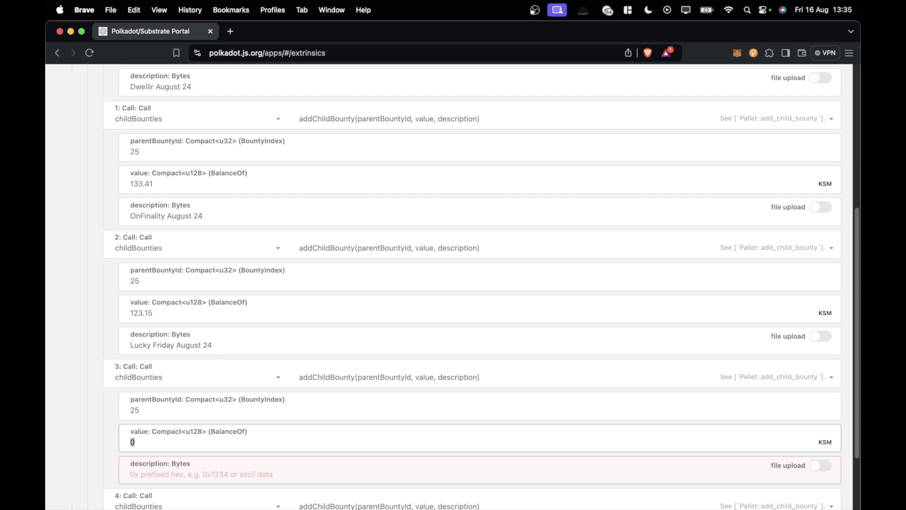
pyautogui.write('66.7')
pyautogui.click(367, 463)
pyautogui.write('RockX August 24')
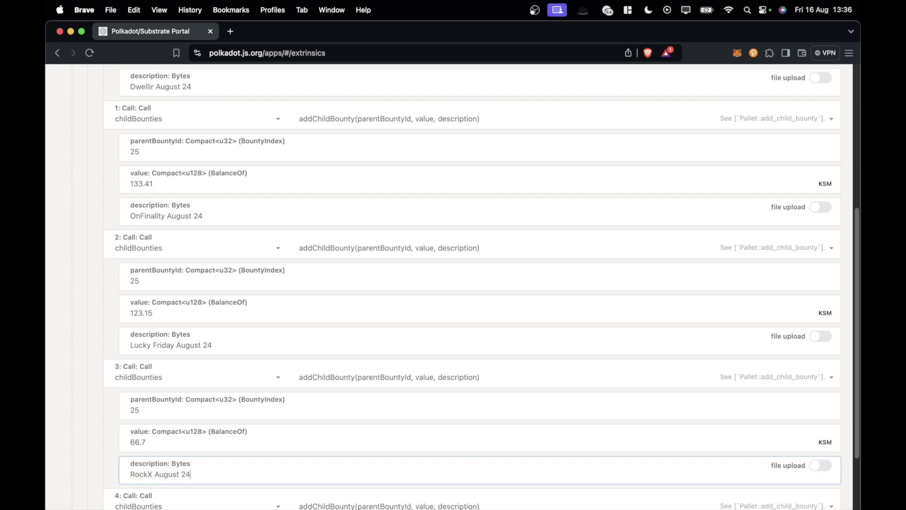
pyautogui.scroll(-3, 412, 440)
pyautogui.scroll(-2, 412, 439)
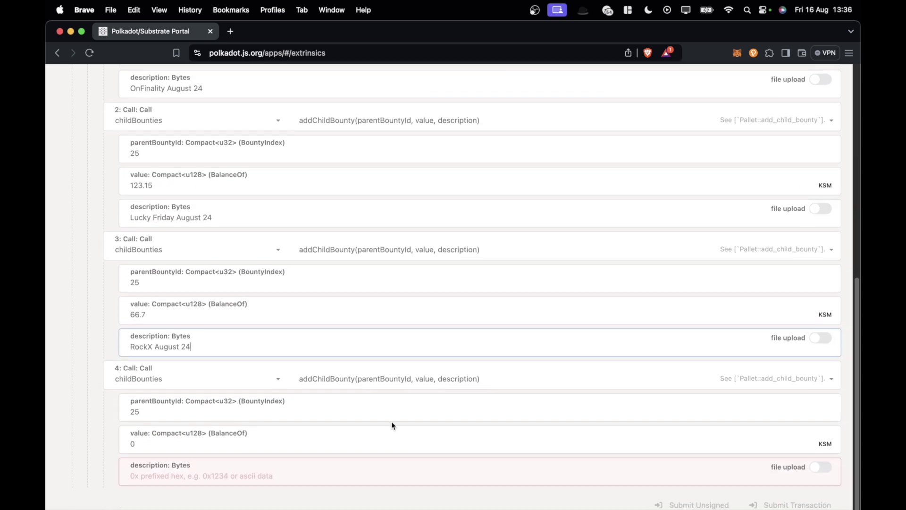
# Give call 4 value 163.06 KSM and description 'RadiumBlock August 24'.
pyautogui.doubleClick(239, 439)
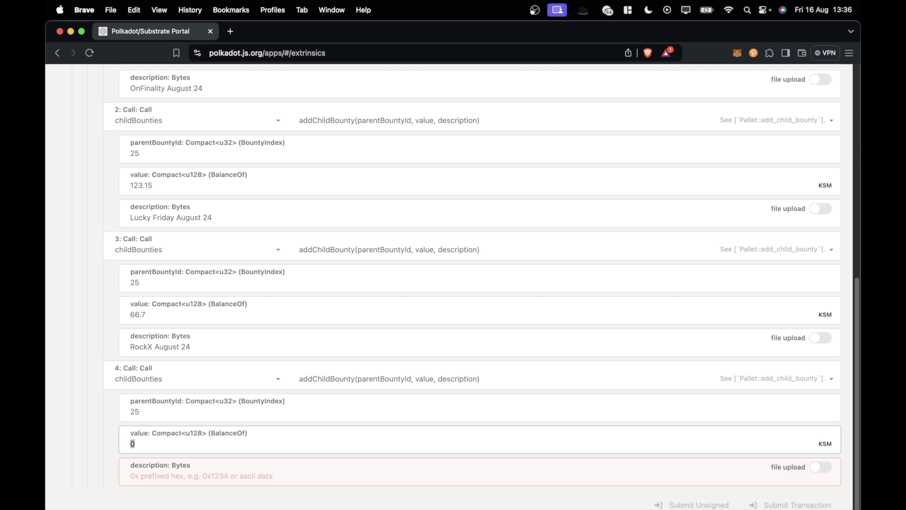
pyautogui.click(262, 438)
pyautogui.press('super+a')
pyautogui.write('163.06')
pyautogui.click(222, 468)
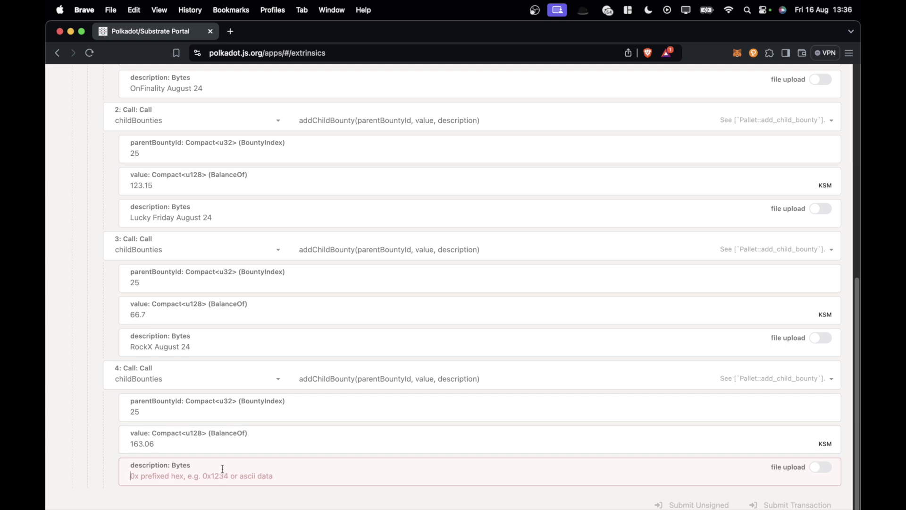
pyautogui.write('Radium')
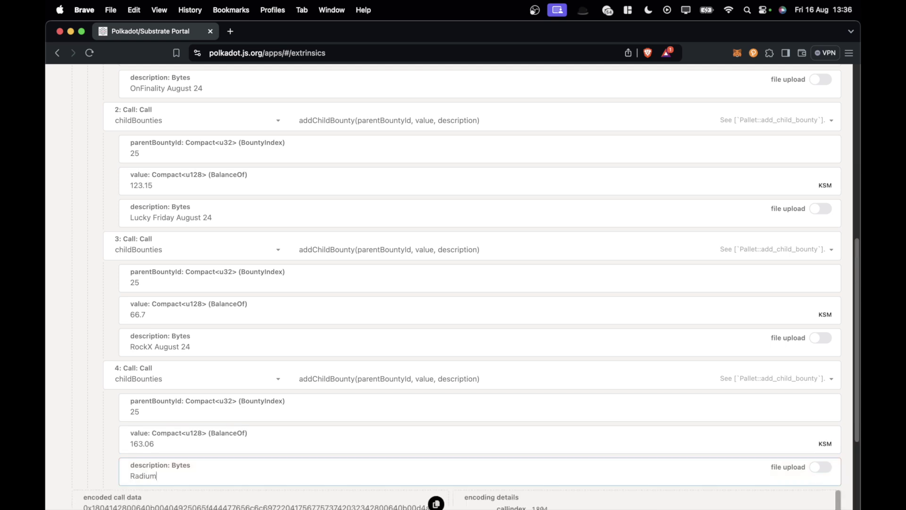
pyautogui.write('Block August 24')
pyautogui.scroll(10, 272, 298)
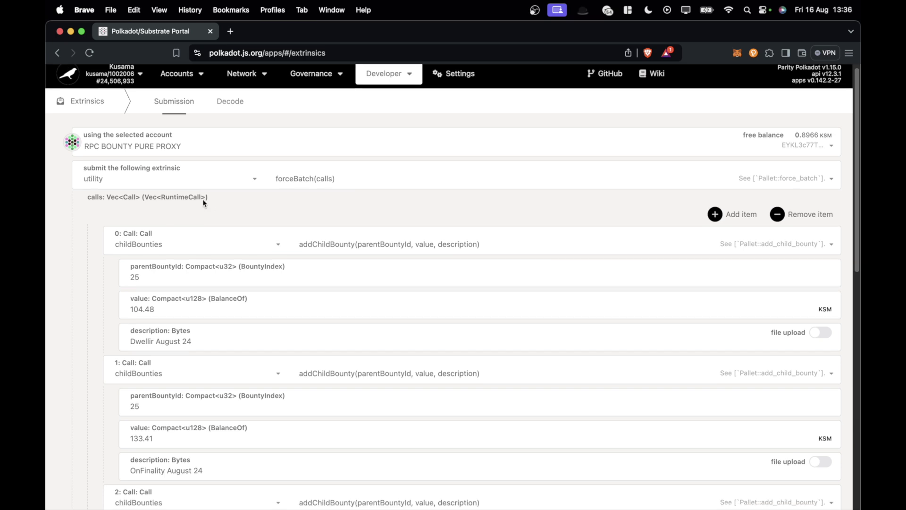
pyautogui.scroll(-2, 206, 198)
pyautogui.scroll(2, 333, 180)
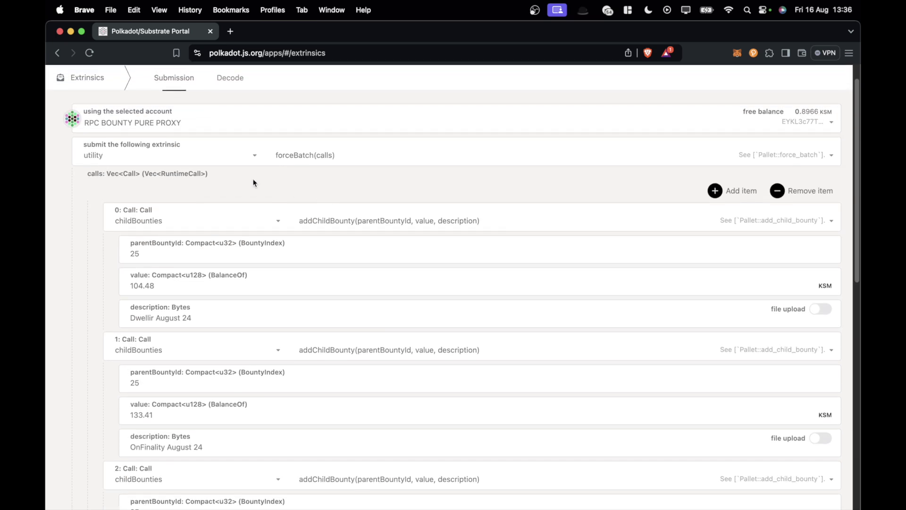
pyautogui.scroll(-1, 254, 183)
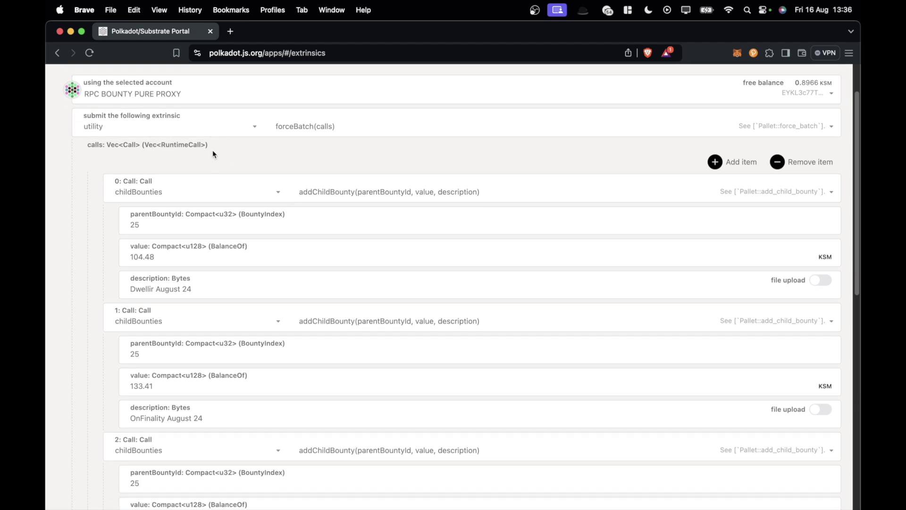
pyautogui.scroll(-2, 240, 158)
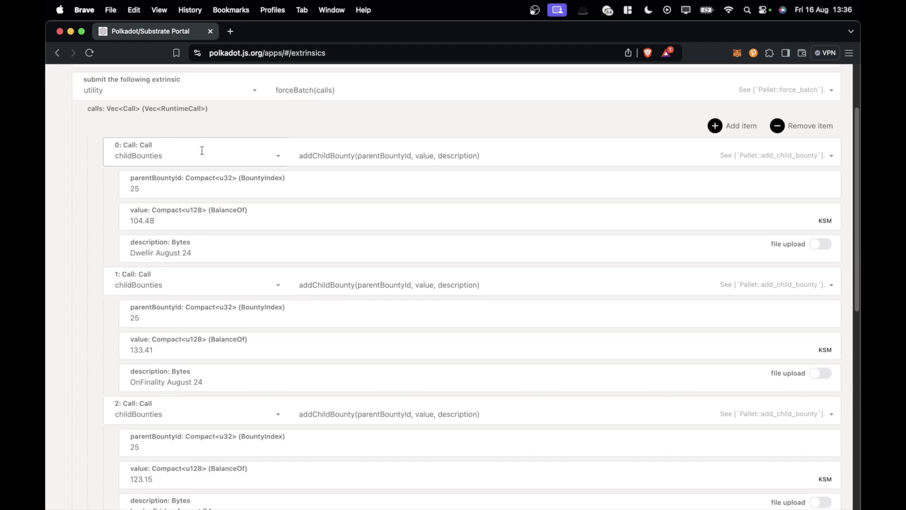
pyautogui.scroll(-3, 283, 159)
pyautogui.scroll(3, 320, 134)
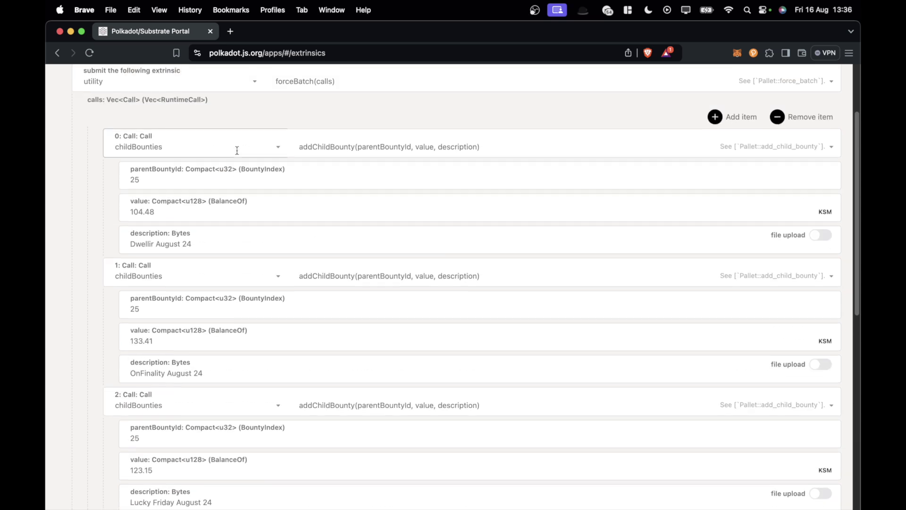
pyautogui.scroll(-15, 285, 176)
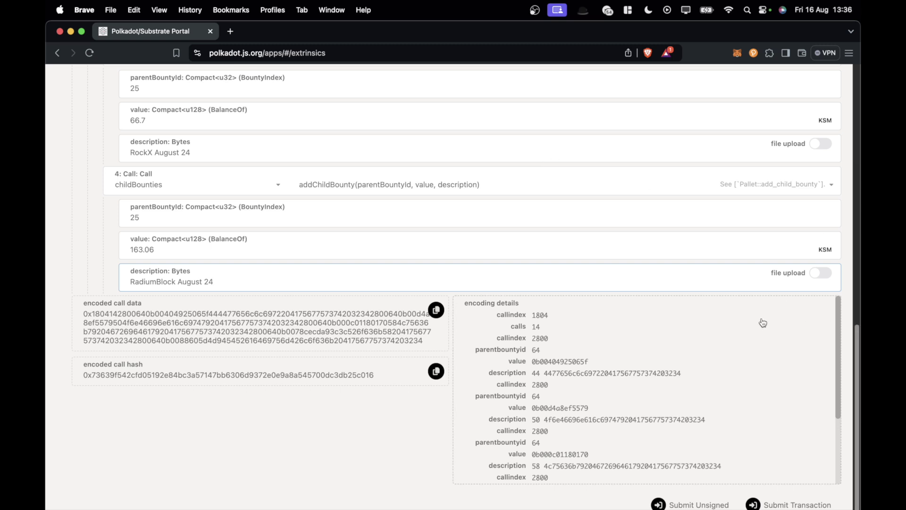
# Submit the forceBatch transaction with RPC BOUNTY MSIG as the proxy account.
pyautogui.click(779, 505)
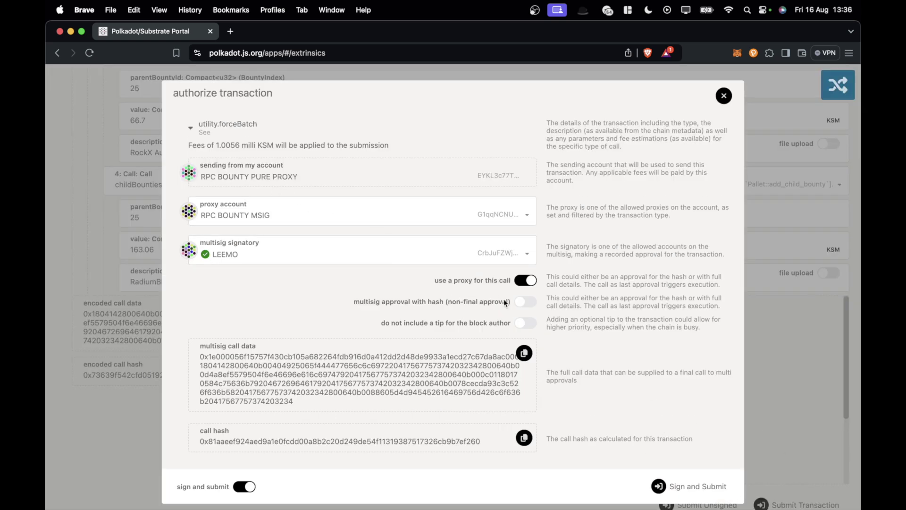
pyautogui.click(272, 213)
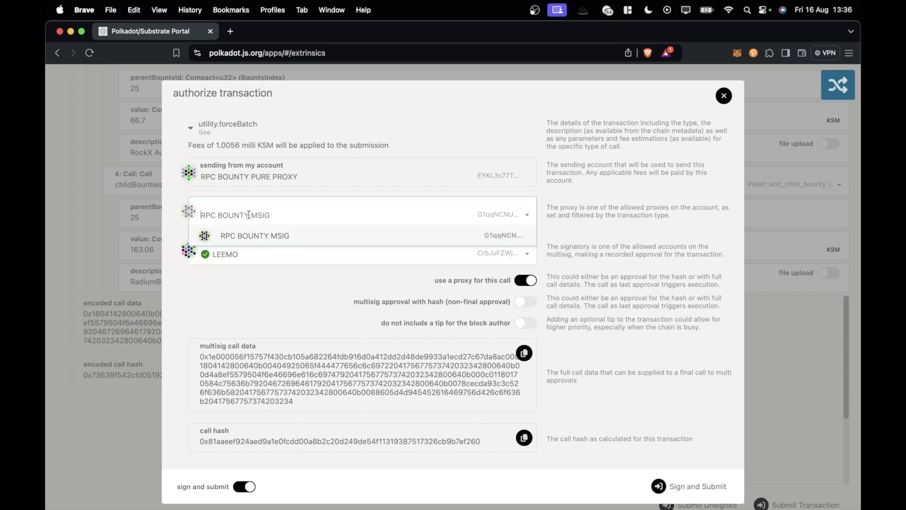
pyautogui.click(260, 235)
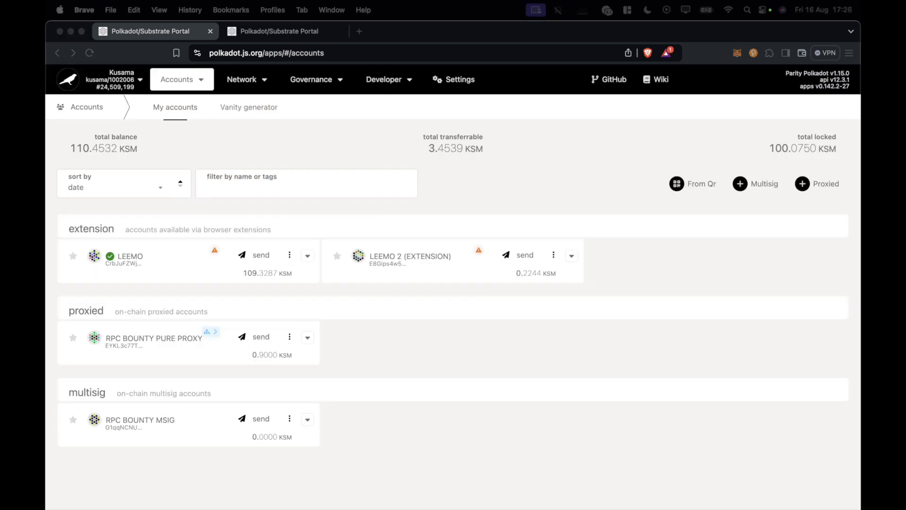
# Expand bounty 25 in Governance > Bounties and open its SubSquare page in a new tab.
pyautogui.click(349, 113)
pyautogui.moveTo(313, 90)
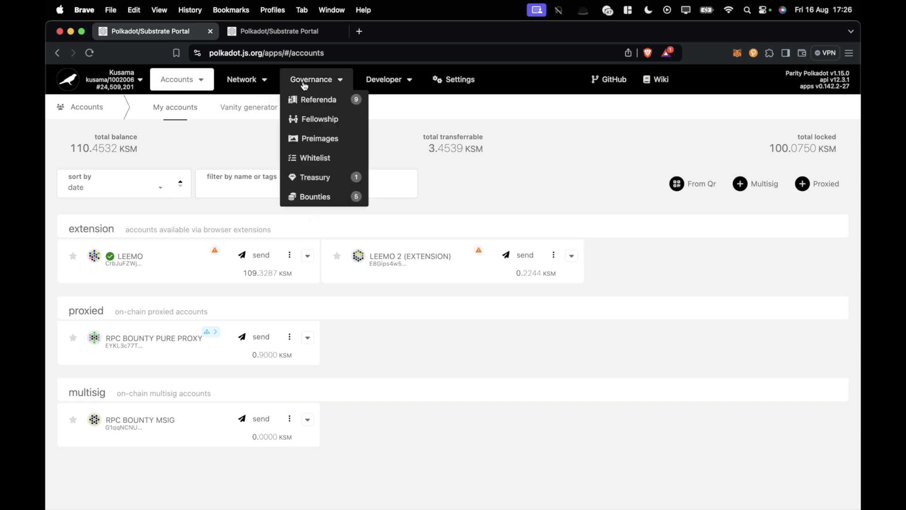
pyautogui.click(322, 193)
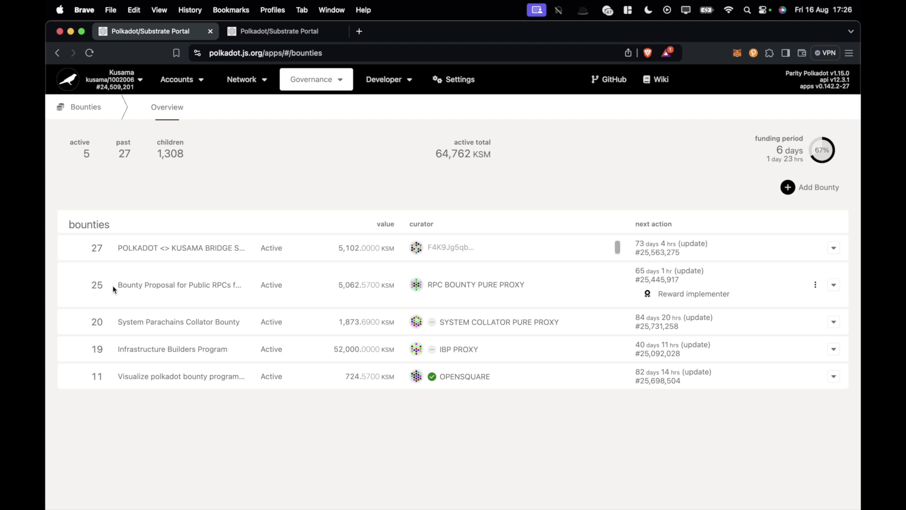
pyautogui.click(834, 285)
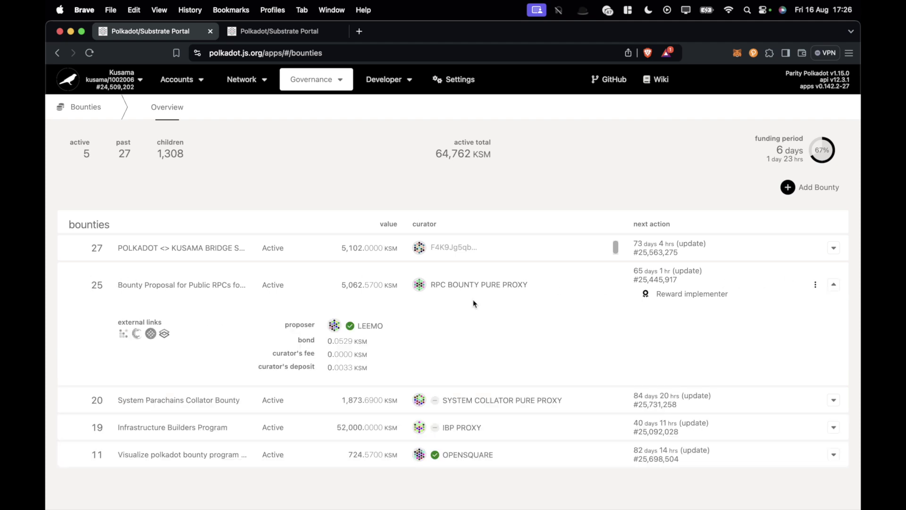
pyautogui.click(164, 335)
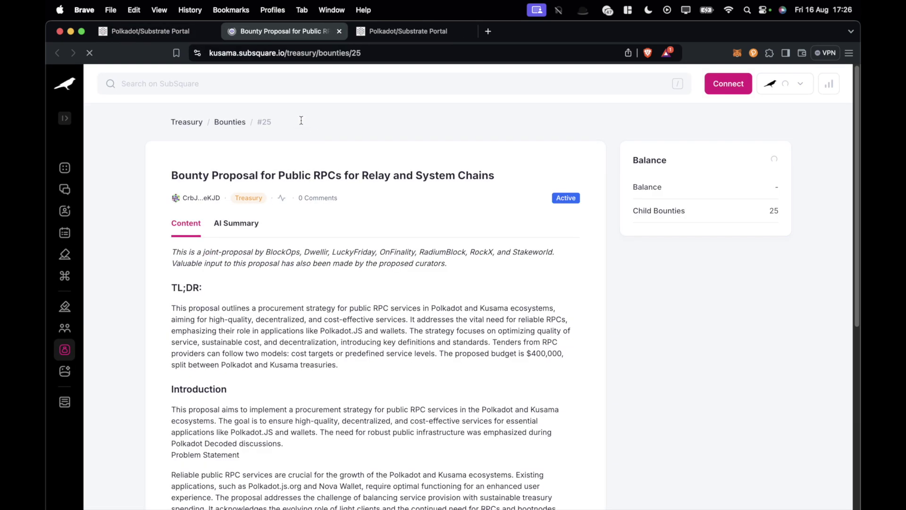
# View all of bounty #25's child bounties, showing #1303–#1307 marked Added.
pyautogui.scroll(-20, 288, 208)
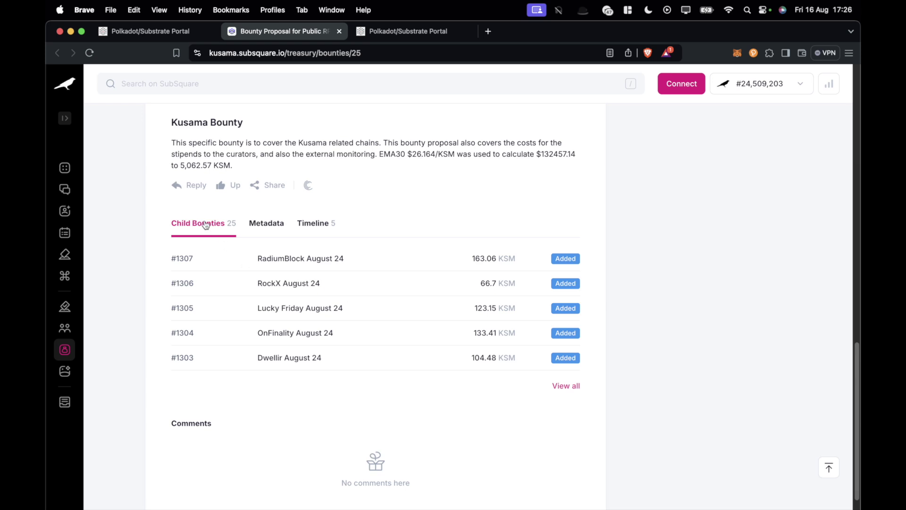
pyautogui.click(569, 387)
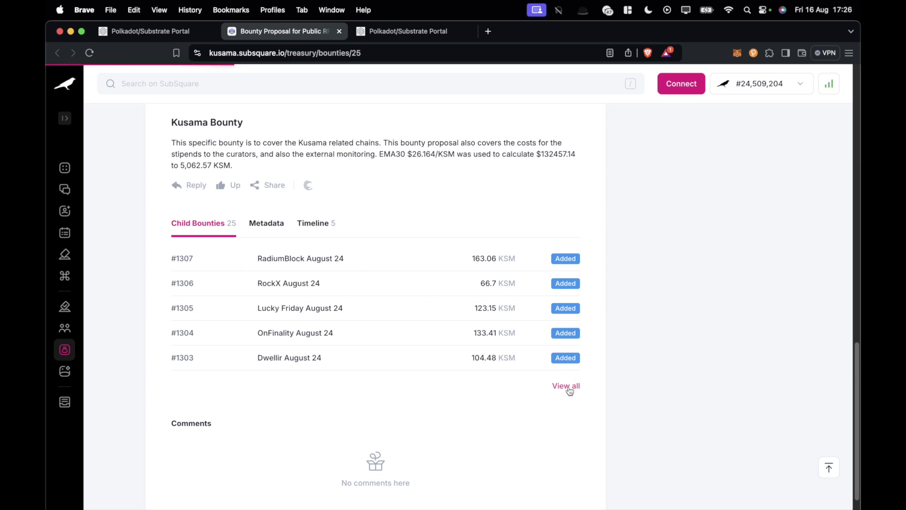
pyautogui.scroll(-4, 303, 284)
pyautogui.scroll(-1, 290, 263)
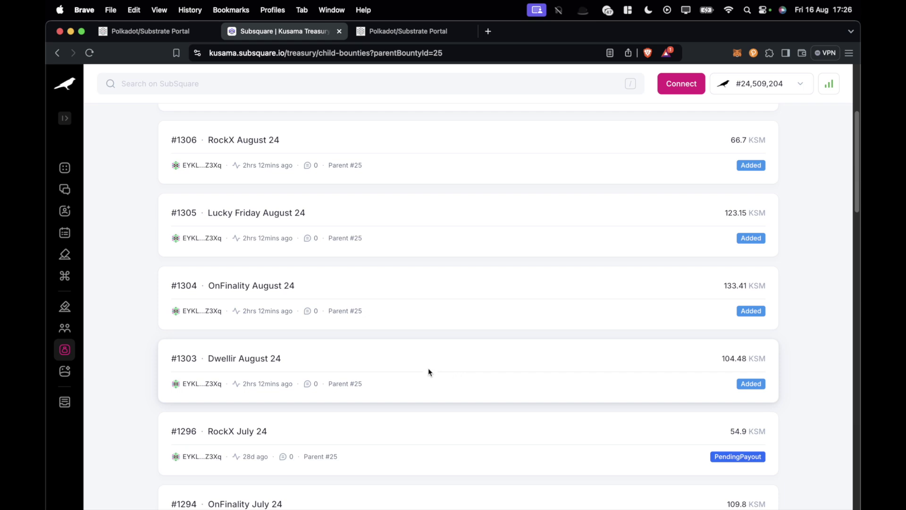
pyautogui.scroll(2, 429, 369)
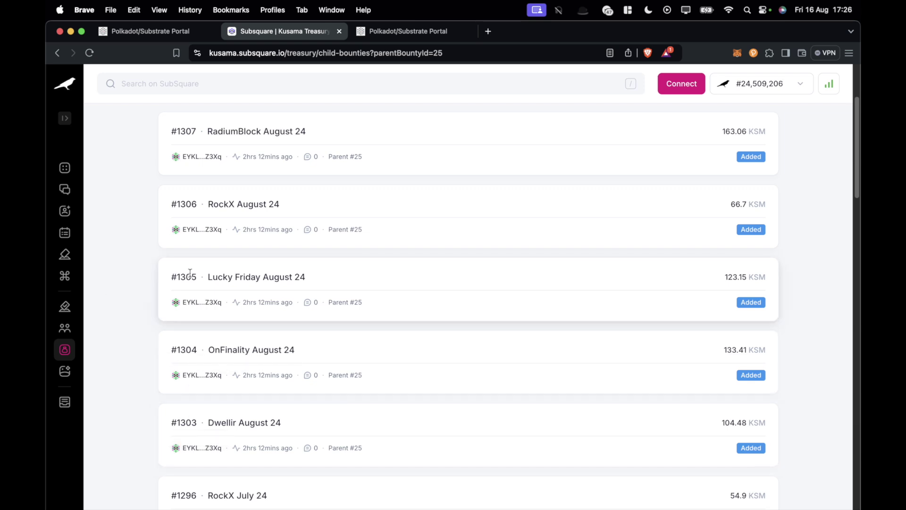
pyautogui.scroll(1, 191, 264)
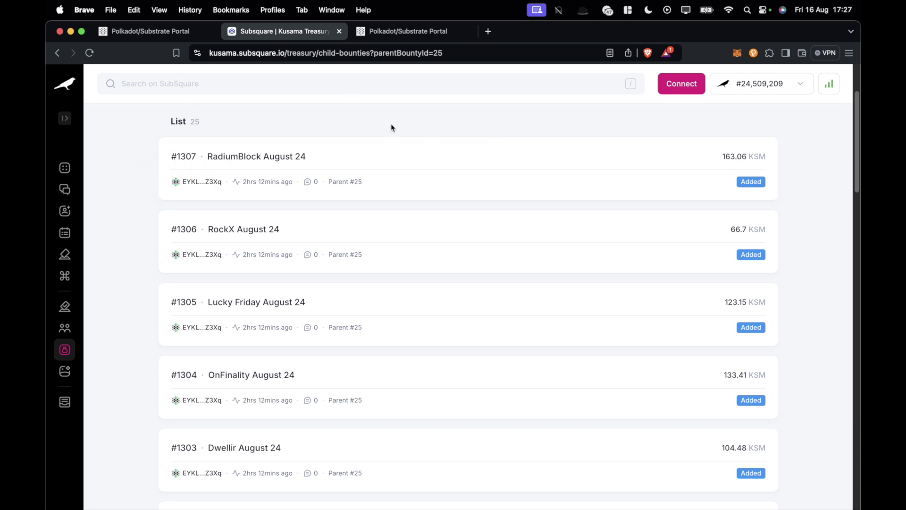
# Return to Polkadot.js and go to the Developer > Extrinsics submission page.
pyautogui.click(168, 33)
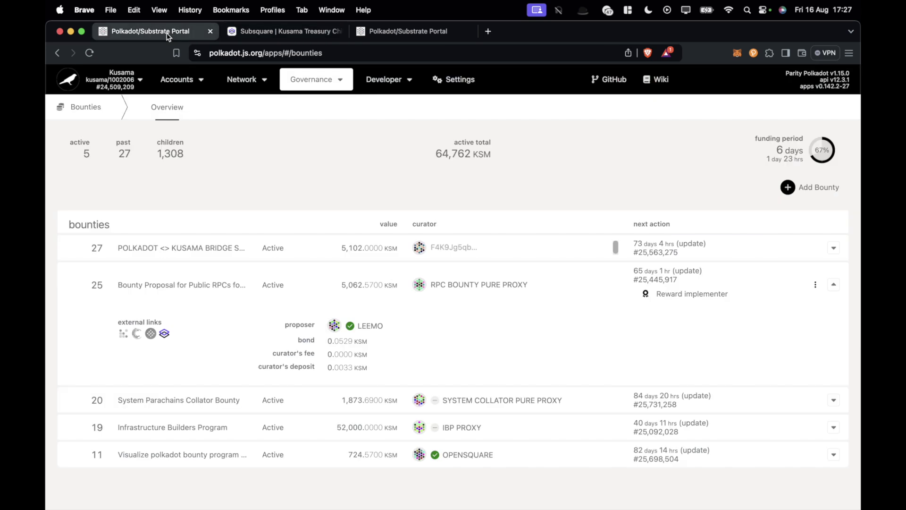
pyautogui.moveTo(204, 94)
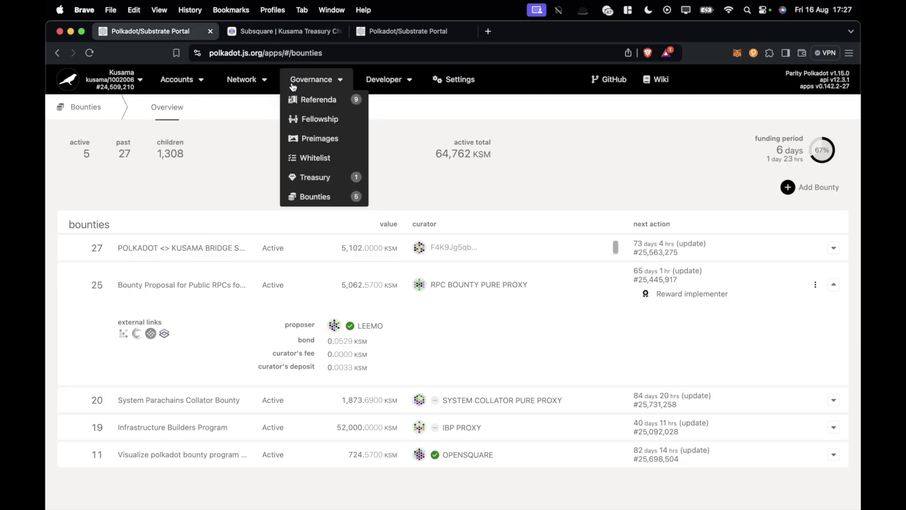
pyautogui.moveTo(384, 79)
pyautogui.click(377, 119)
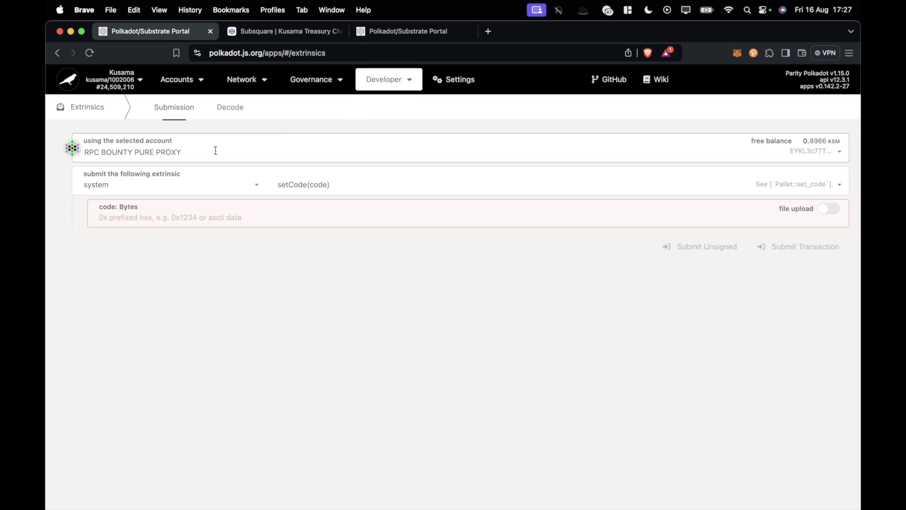
# Select the utility pallet's forceBatch(calls) extrinsic, with one placeholder call.
pyautogui.click(154, 185)
pyautogui.scroll(15, 132, 212)
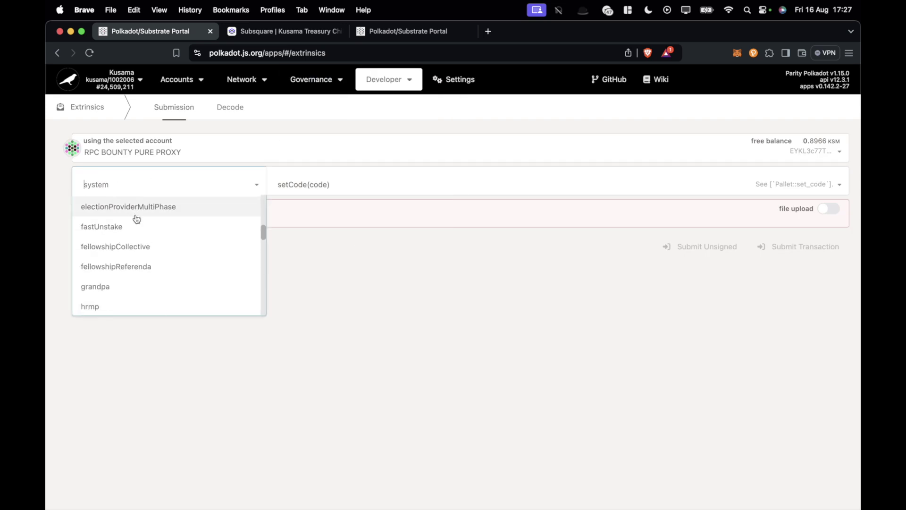
pyautogui.scroll(-5, 136, 220)
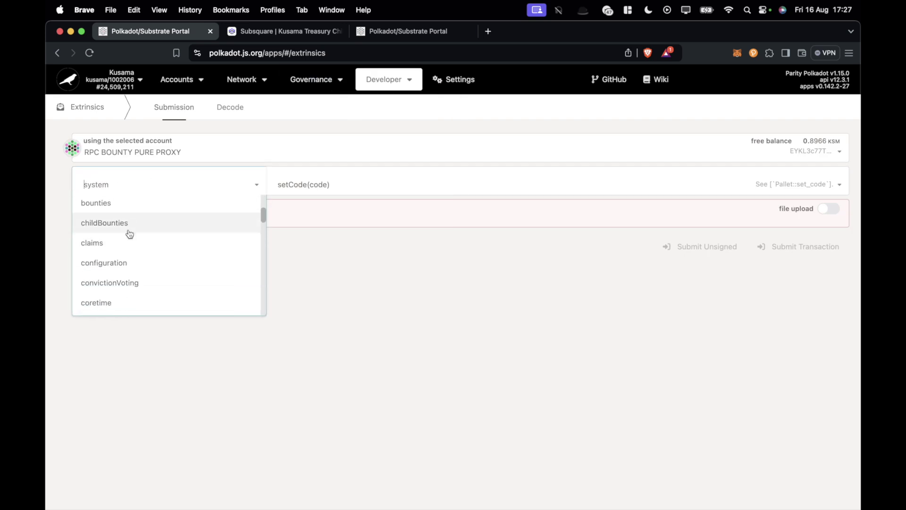
pyautogui.click(128, 225)
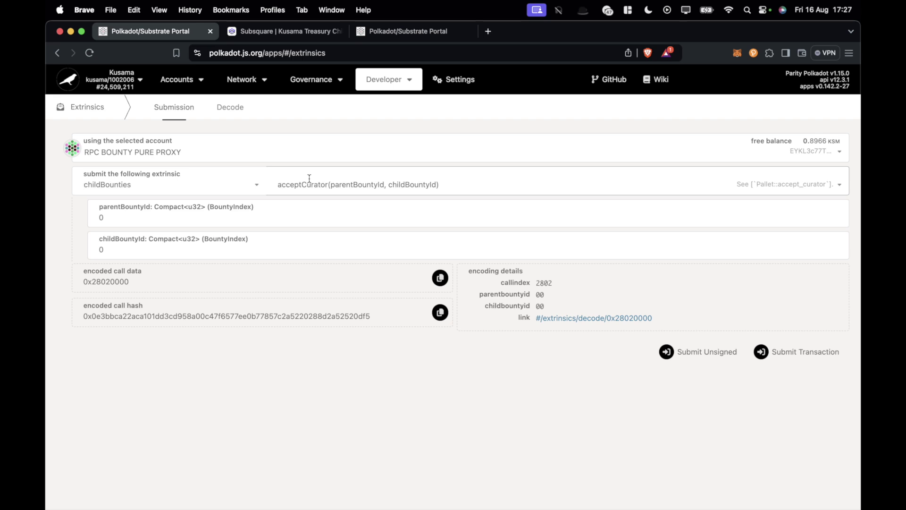
pyautogui.click(158, 184)
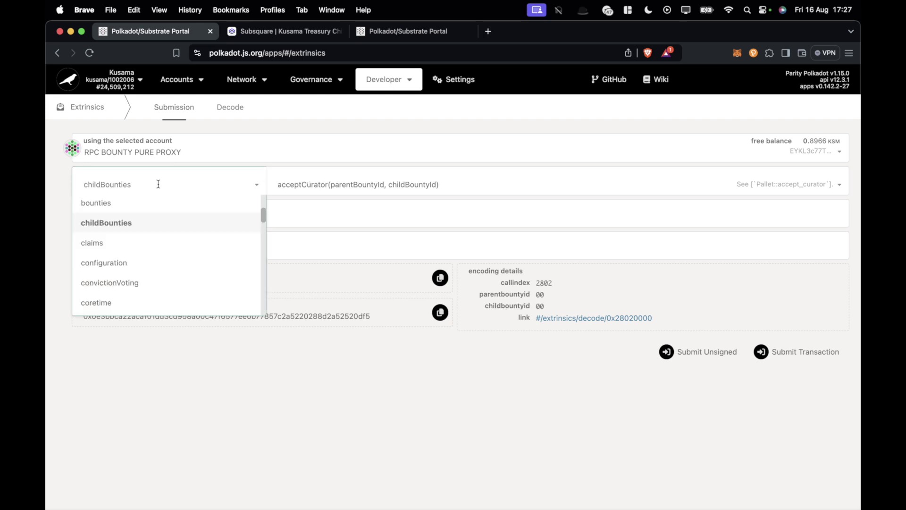
pyautogui.write('ut')
pyautogui.click(88, 224)
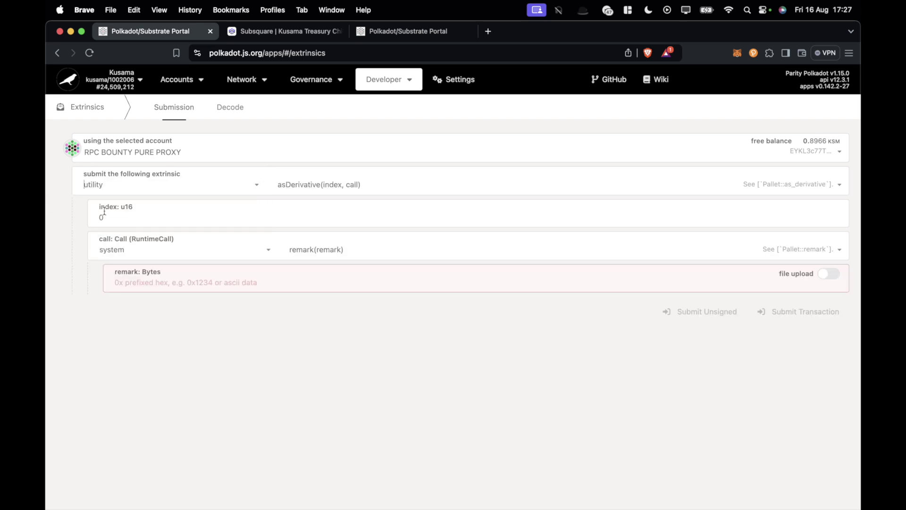
pyautogui.moveTo(380, 80)
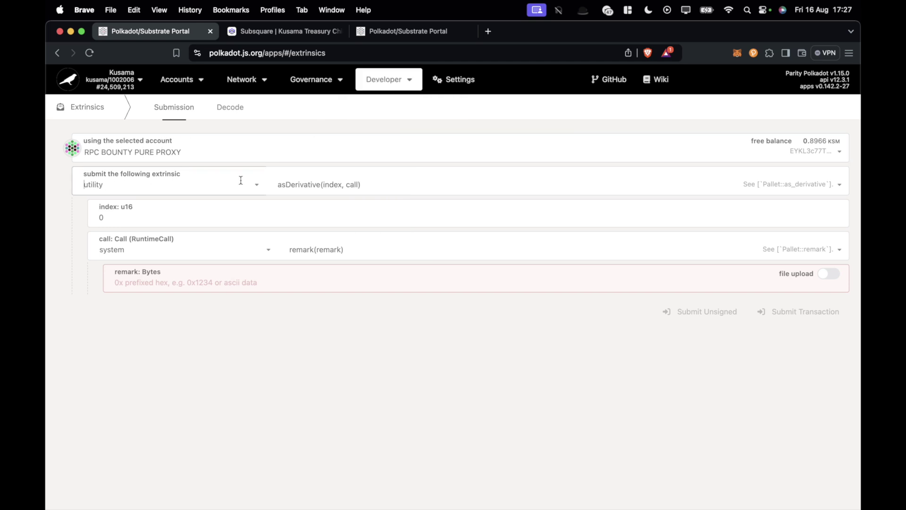
pyautogui.click(290, 184)
pyautogui.click(300, 282)
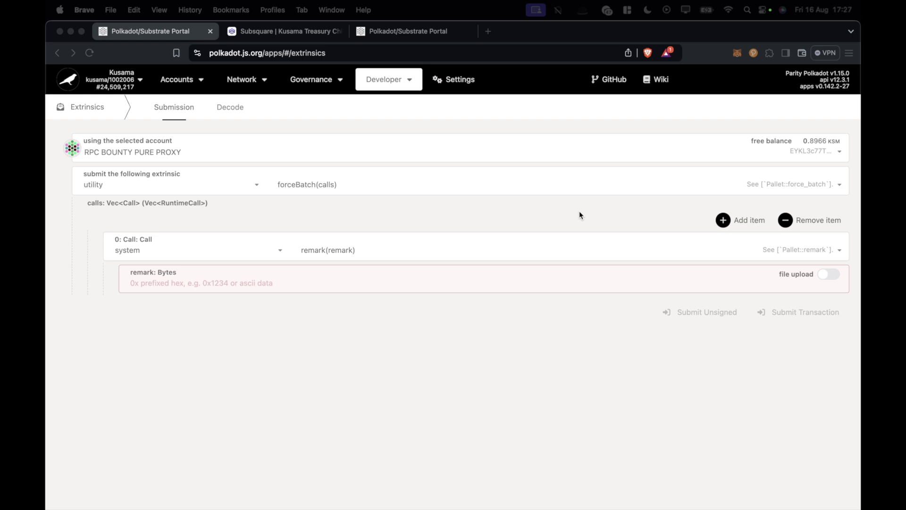
# Add two more batch calls and make call 0 childBounties.proposeCurator.
pyautogui.click(740, 220)
pyautogui.click(740, 220)
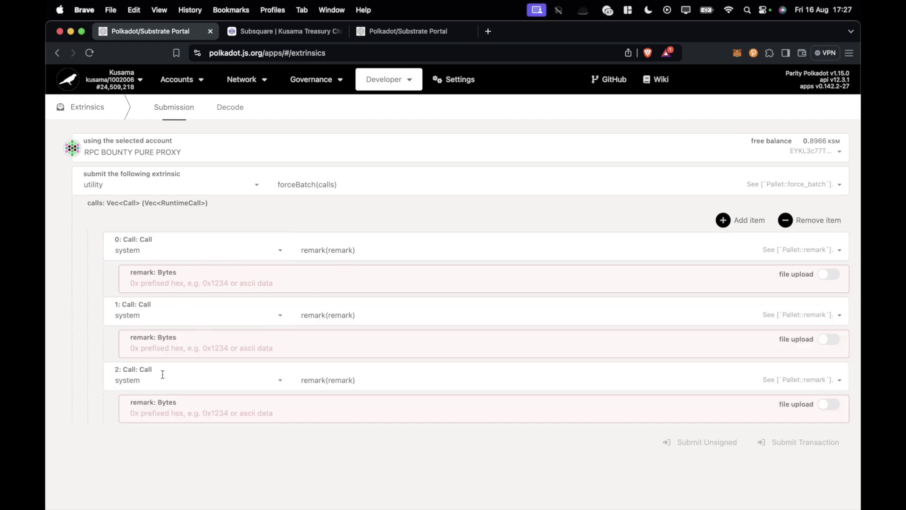
pyautogui.click(170, 250)
pyautogui.write('childBounties')
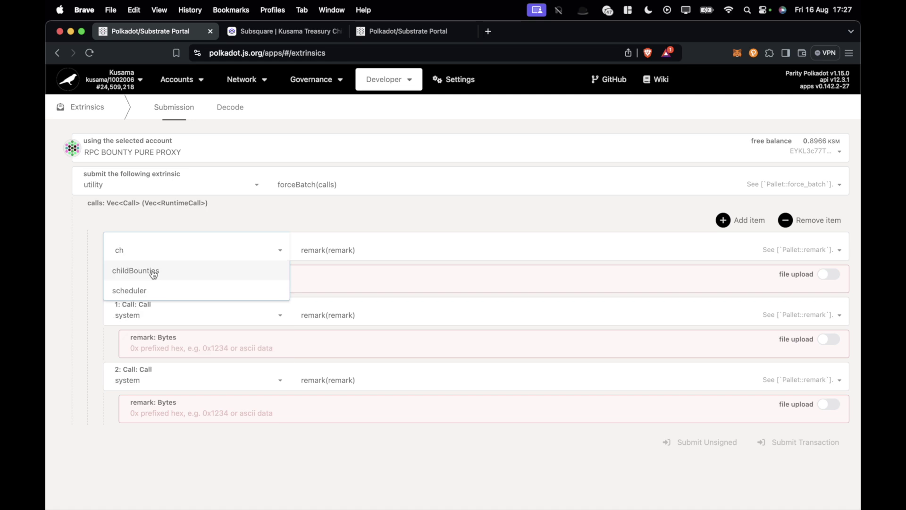
pyautogui.click(149, 271)
pyautogui.click(333, 253)
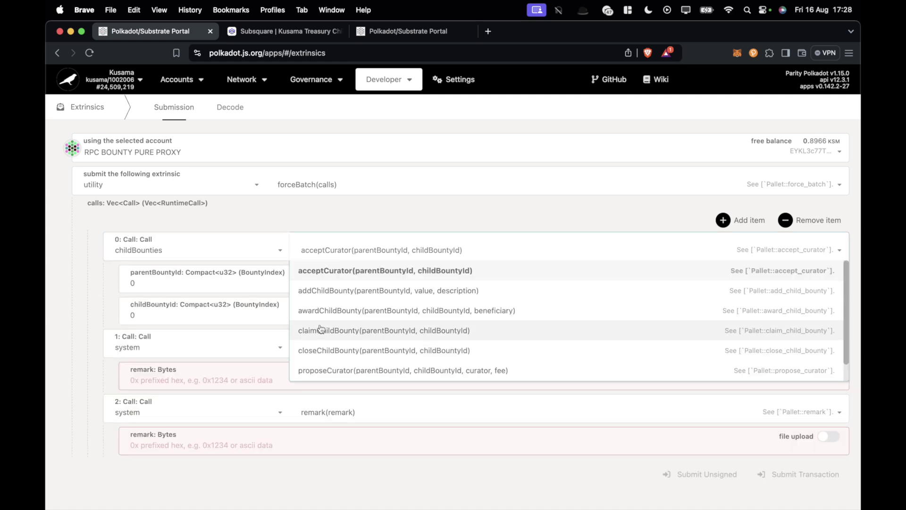
pyautogui.click(319, 371)
# Set calls 1 and 2 to childBounties, with call 2 as awardChildBounty.
pyautogui.scroll(-1, 222, 364)
pyautogui.click(175, 416)
pyautogui.write('ch')
pyautogui.click(151, 375)
pyautogui.scroll(-4, 313, 414)
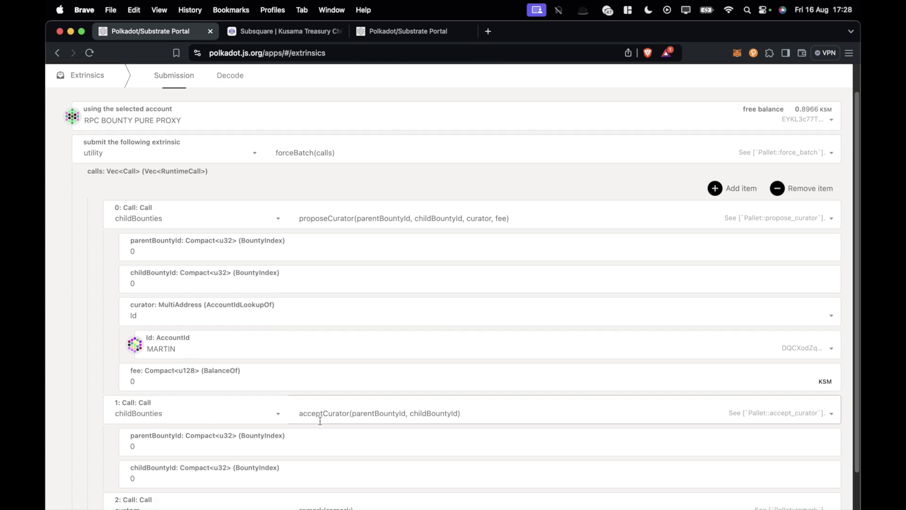
pyautogui.click(170, 440)
pyautogui.write('ch')
pyautogui.click(151, 395)
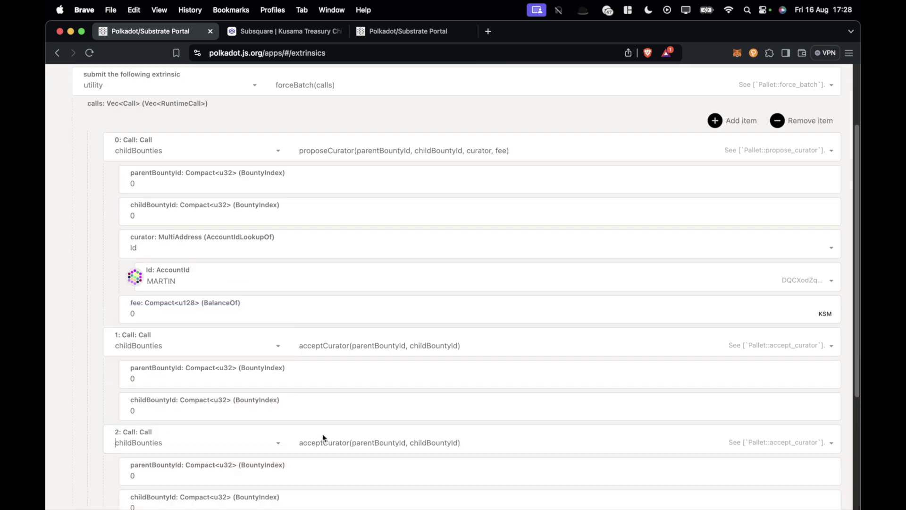
pyautogui.click(330, 437)
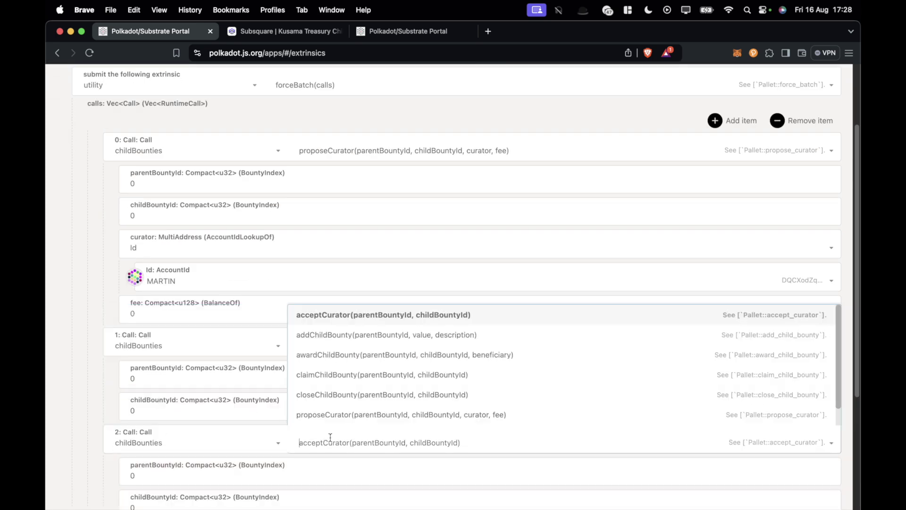
pyautogui.click(330, 358)
pyautogui.scroll(4, 272, 307)
pyautogui.click(198, 274)
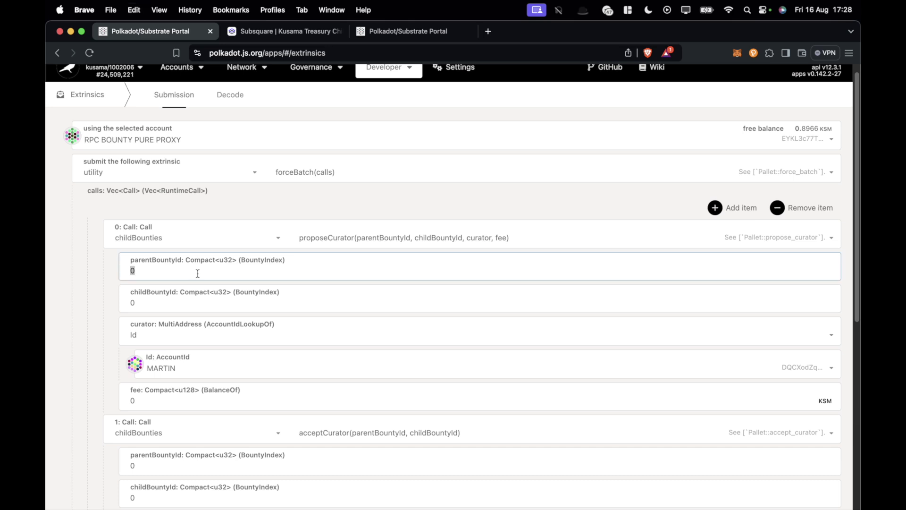
# Set call 0's child bounty ID to 1303 and the bounty proxy account as curator.
pyautogui.click(157, 306)
pyautogui.press('BackSpace')
pyautogui.write('13')
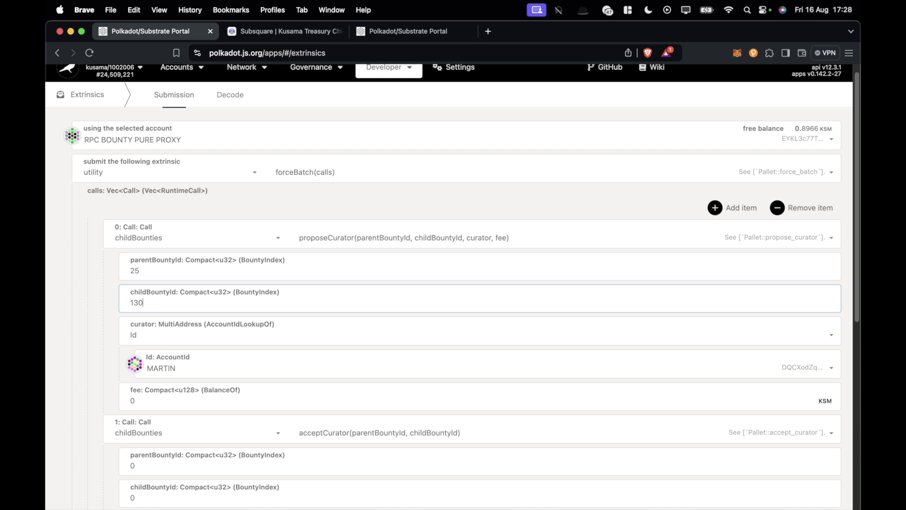
pyautogui.scroll(-5, 159, 305)
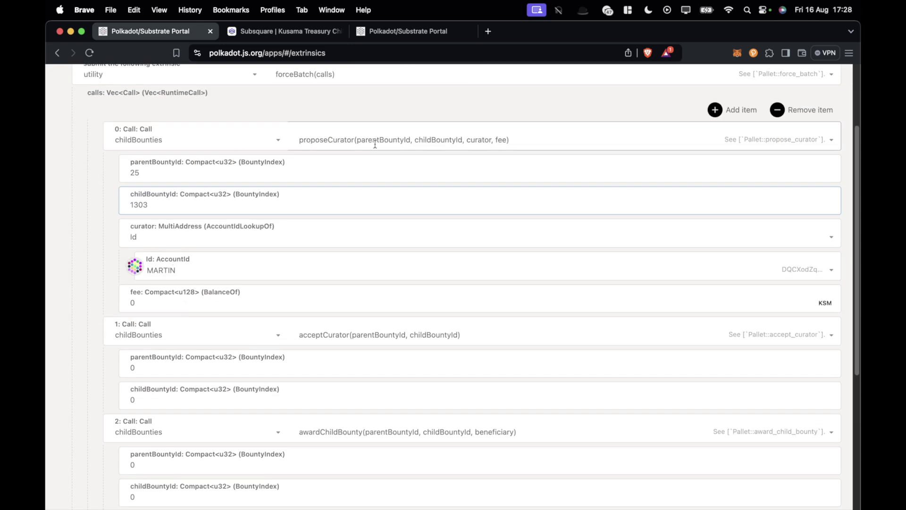
pyautogui.click(193, 264)
pyautogui.click(196, 290)
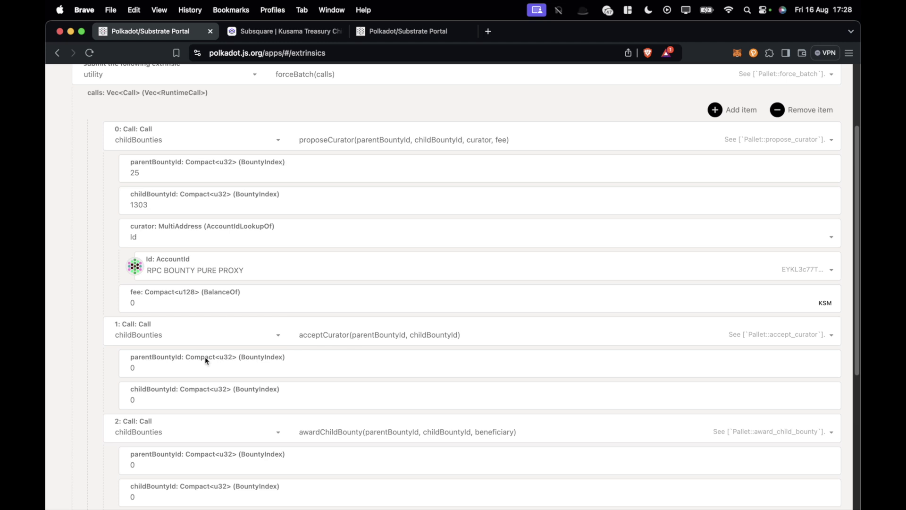
# Set call 1's parent bounty ID to 25 and child bounty ID to 1303.
pyautogui.click(165, 368)
pyautogui.press('super+a')
pyautogui.write('2')
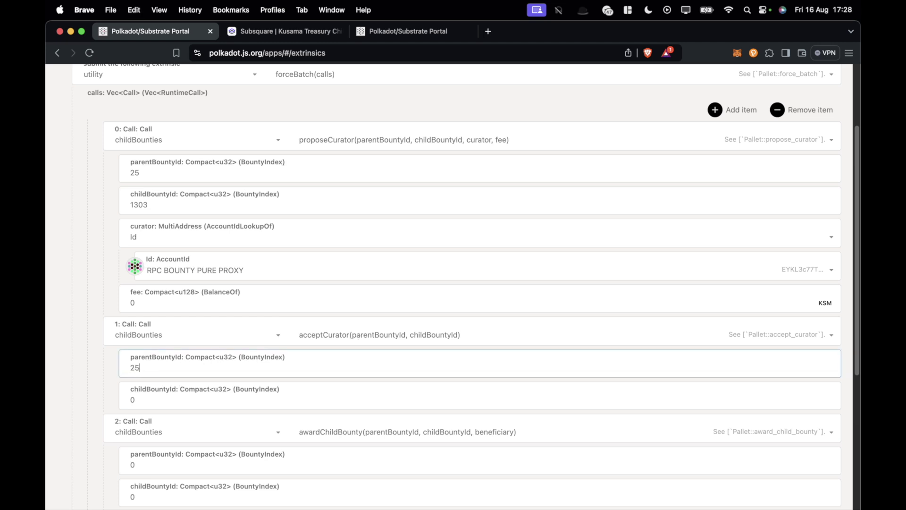
pyautogui.click(147, 400)
pyautogui.press('super+a')
pyautogui.write('13')
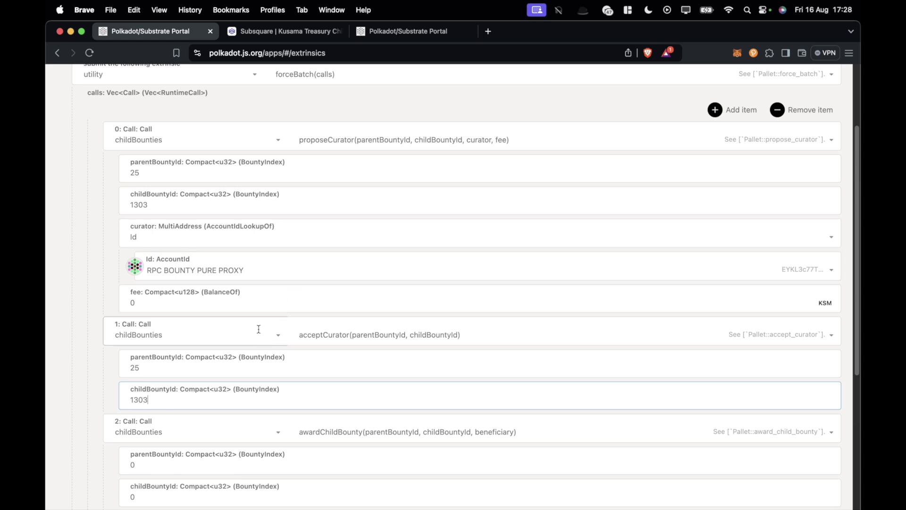
# Enter parent bounty 25 and child bounty 1303 in the awardChildBounty call.
pyautogui.scroll(-3, 258, 329)
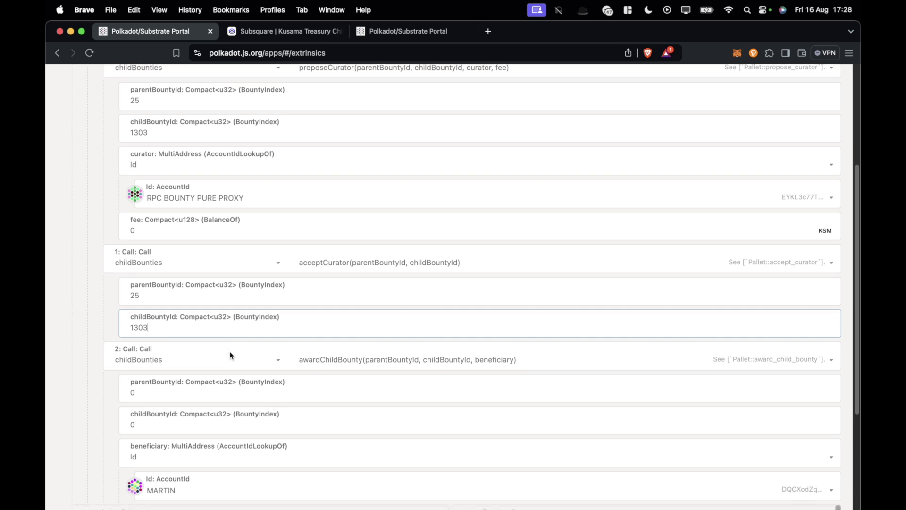
pyautogui.doubleClick(151, 397)
pyautogui.write('25')
pyautogui.click(154, 420)
pyautogui.press('super+a')
pyautogui.write('1')
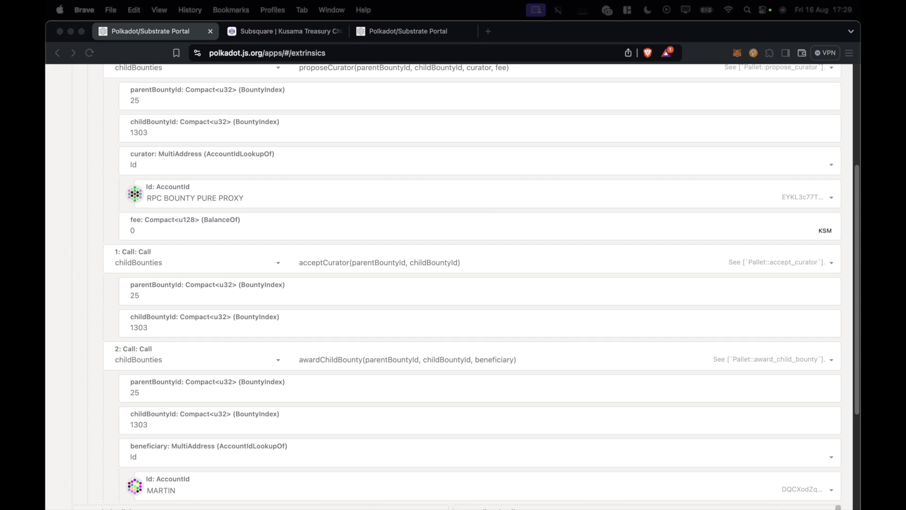
# Paste the beneficiary address into the award call, resolving to DWELLIR KSM.
pyautogui.click(293, 481)
pyautogui.press('super+v')
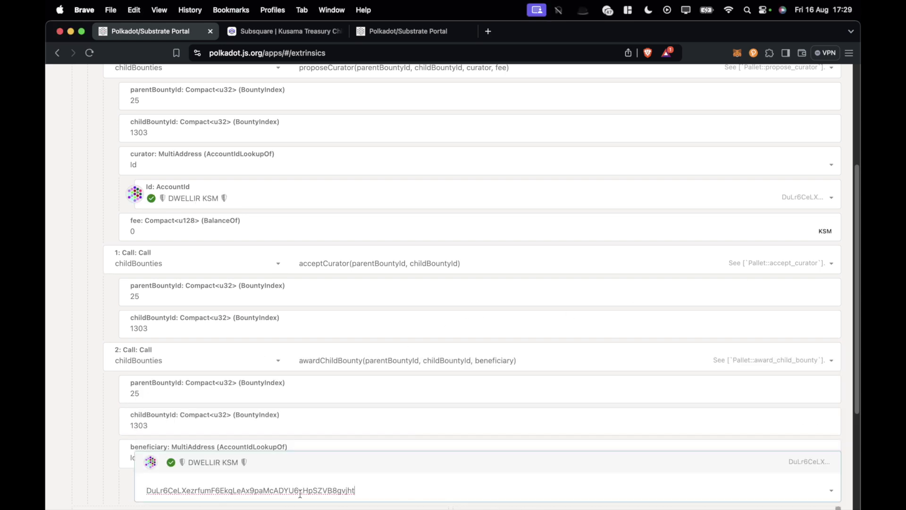
pyautogui.click(261, 468)
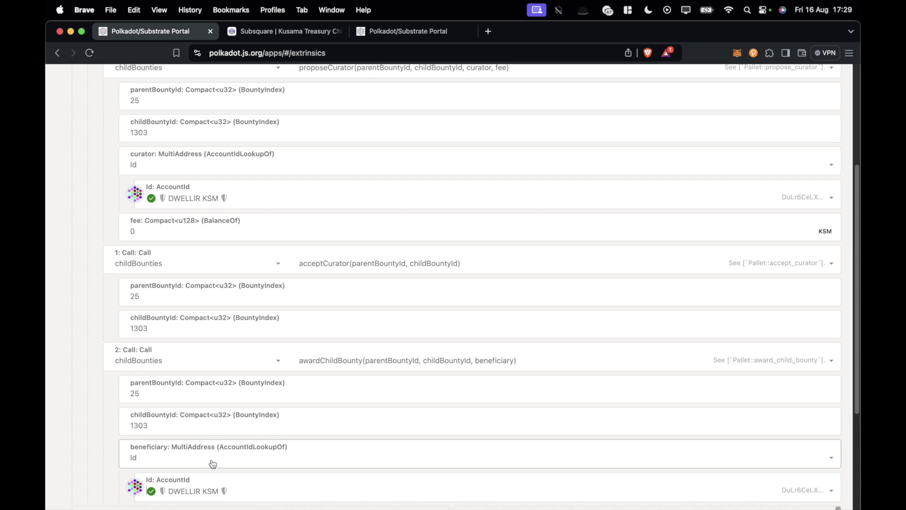
# Set call 0's curator back to RPC BOUNTY PURE PROXY.
pyautogui.scroll(3, 211, 461)
pyautogui.scroll(-2, 216, 457)
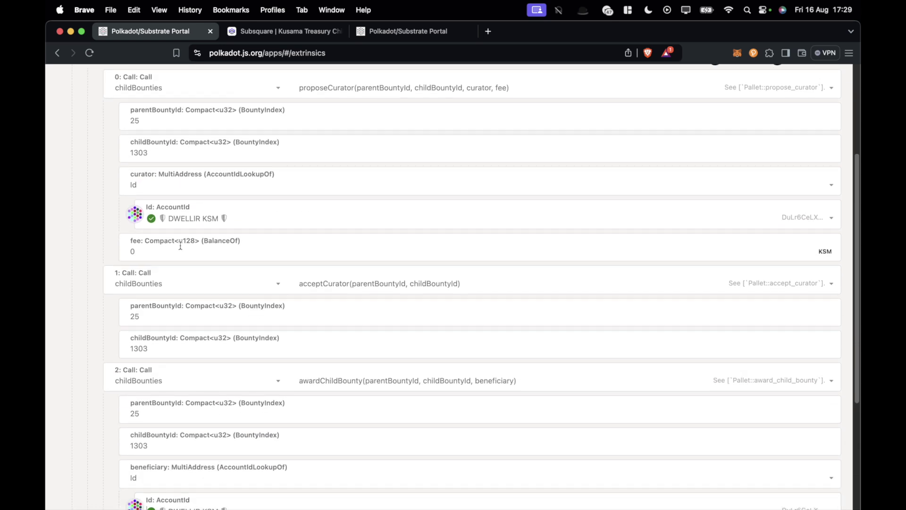
pyautogui.click(241, 220)
pyautogui.scroll(5, 212, 260)
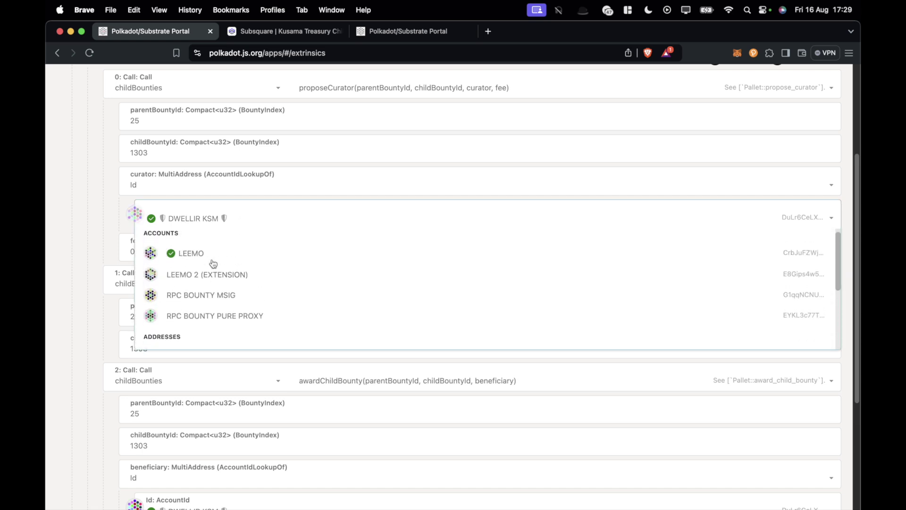
pyautogui.click(215, 315)
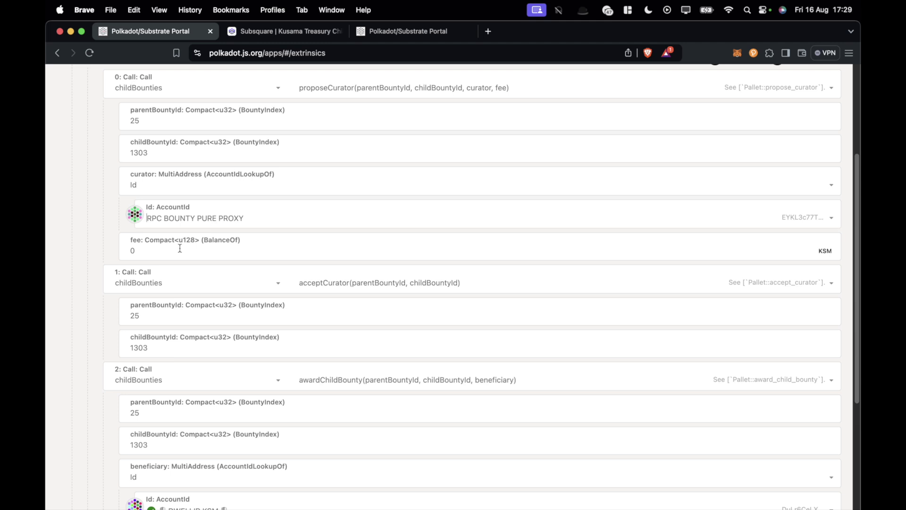
# Make call 3 a childBounties proposeCurator call.
pyautogui.scroll(-2, 401, 257)
pyautogui.scroll(6, 651, 247)
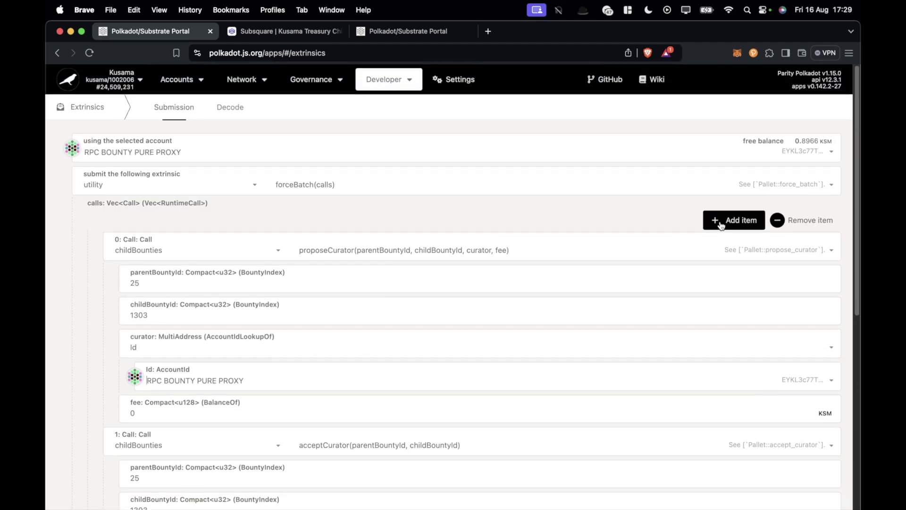
pyautogui.scroll(-8, 335, 301)
pyautogui.click(161, 314)
pyautogui.write('ch')
pyautogui.click(174, 336)
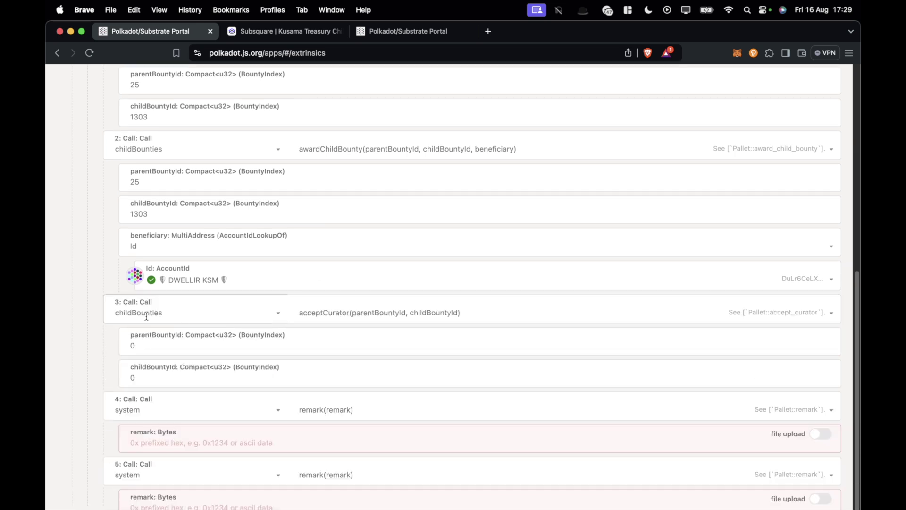
pyautogui.click(337, 315)
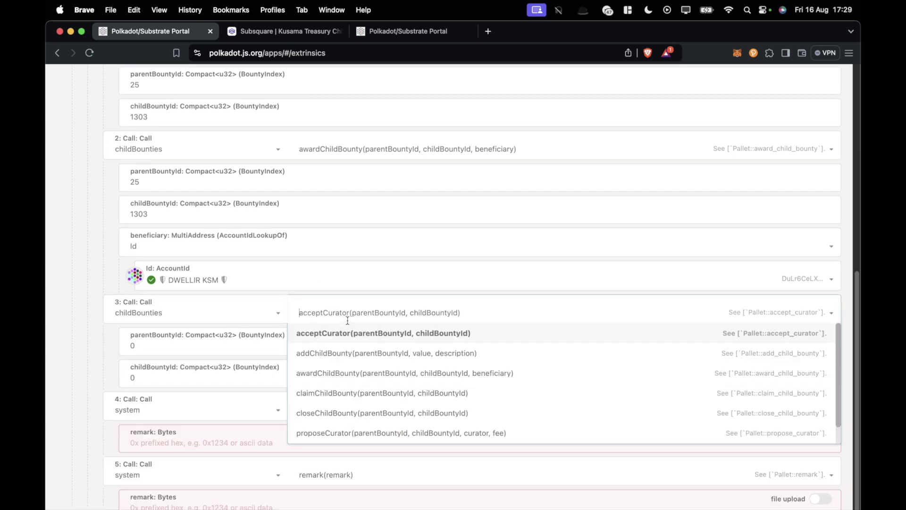
pyautogui.click(304, 432)
# Make calls 4 and 5 childBounties calls.
pyautogui.scroll(-3, 147, 490)
pyautogui.click(157, 411)
pyautogui.write('ch')
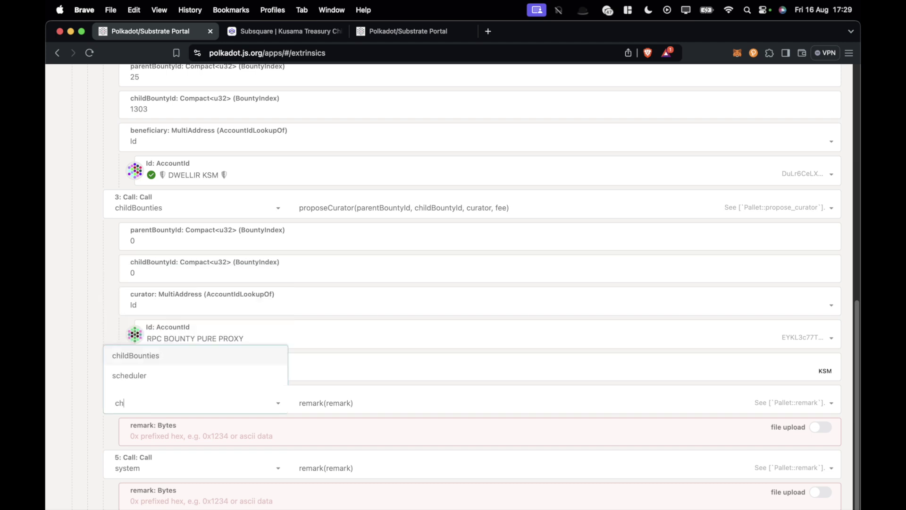
pyautogui.click(142, 358)
pyautogui.scroll(-2, 187, 438)
pyautogui.click(186, 438)
pyautogui.write('ch')
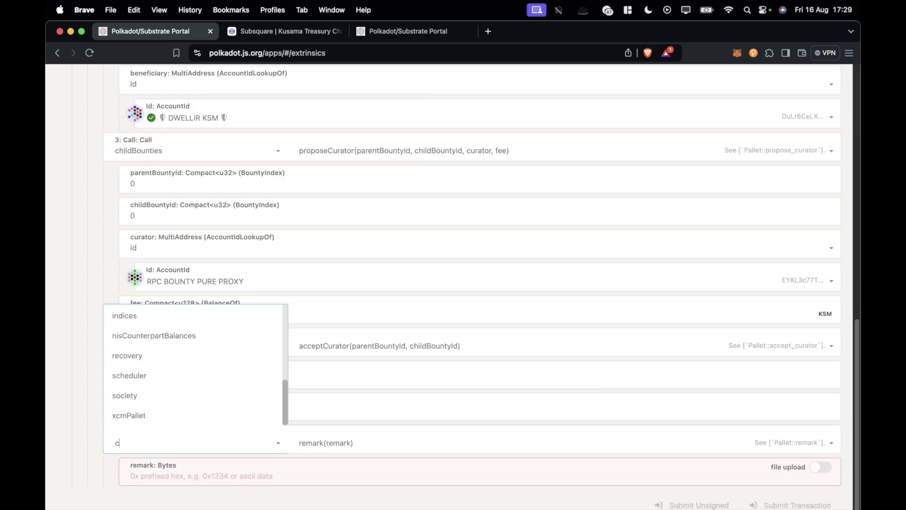
pyautogui.click(154, 399)
pyautogui.click(344, 438)
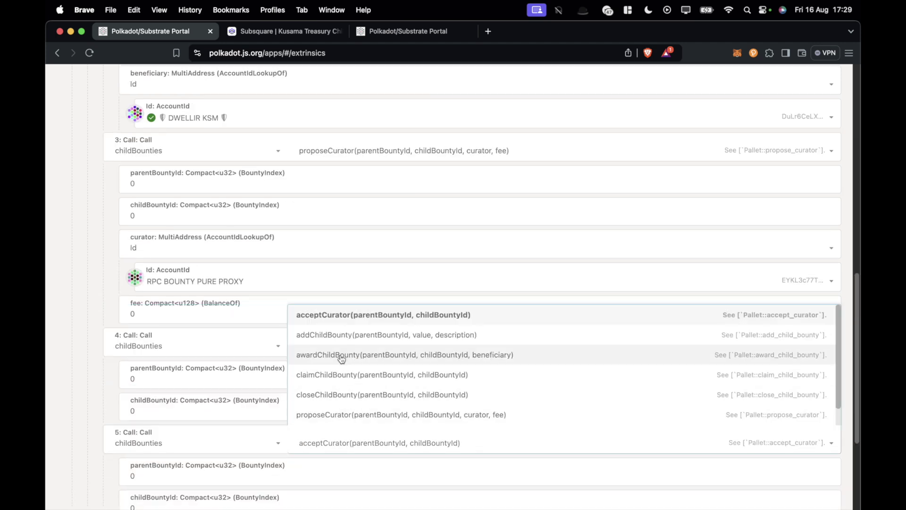
pyautogui.click(396, 37)
# Review calls 11–14 for child bounty 1307 down to the encoded call data.
pyautogui.scroll(2, 231, 243)
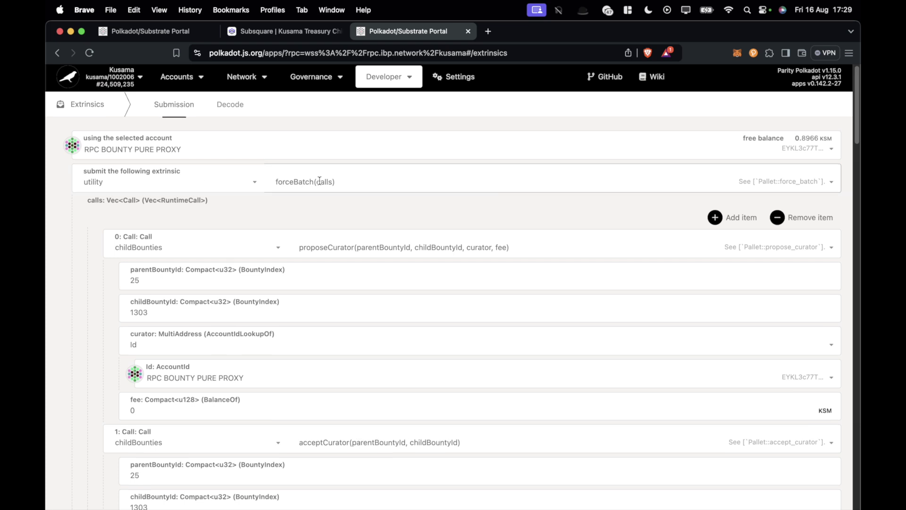
pyautogui.scroll(-5, 263, 159)
pyautogui.scroll(3, 262, 159)
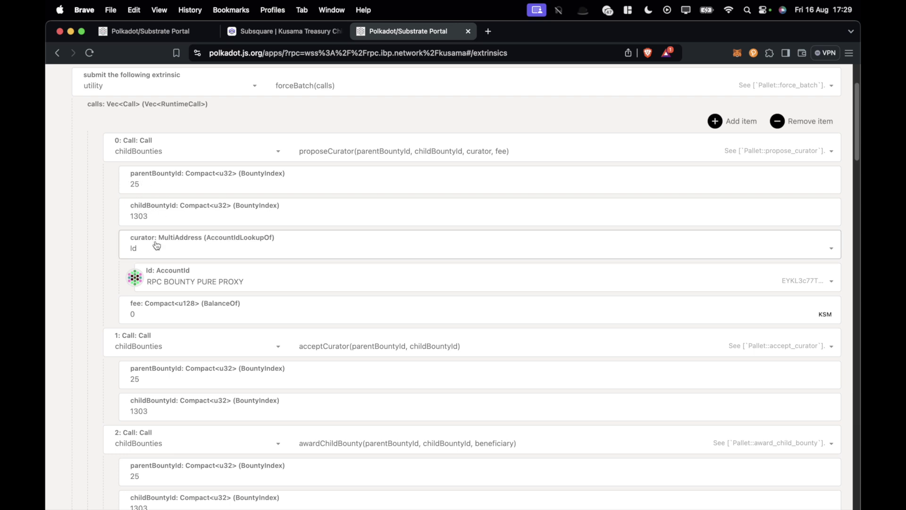
pyautogui.scroll(-2, 165, 220)
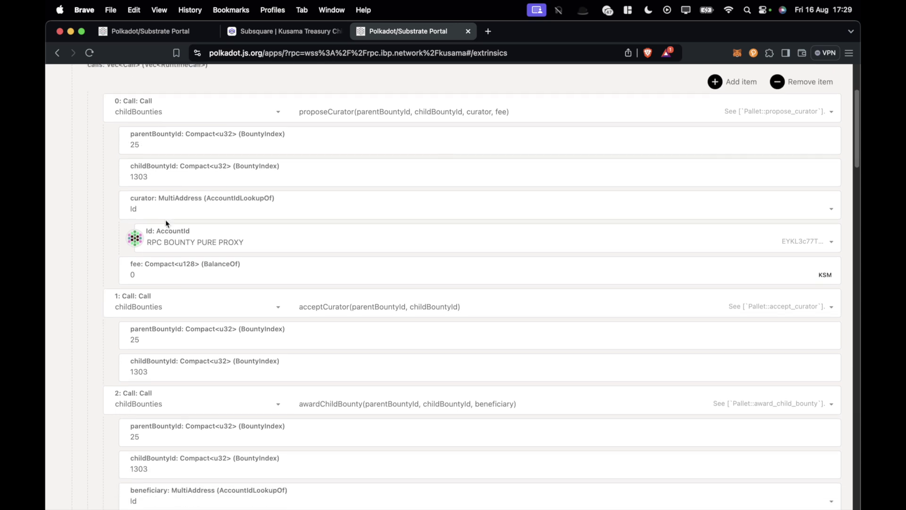
pyautogui.scroll(-3, 227, 242)
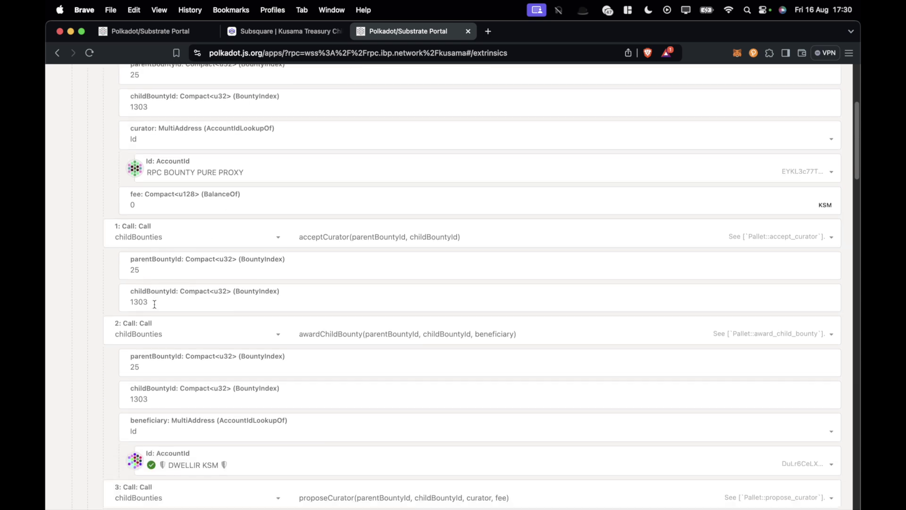
pyautogui.scroll(-4, 155, 304)
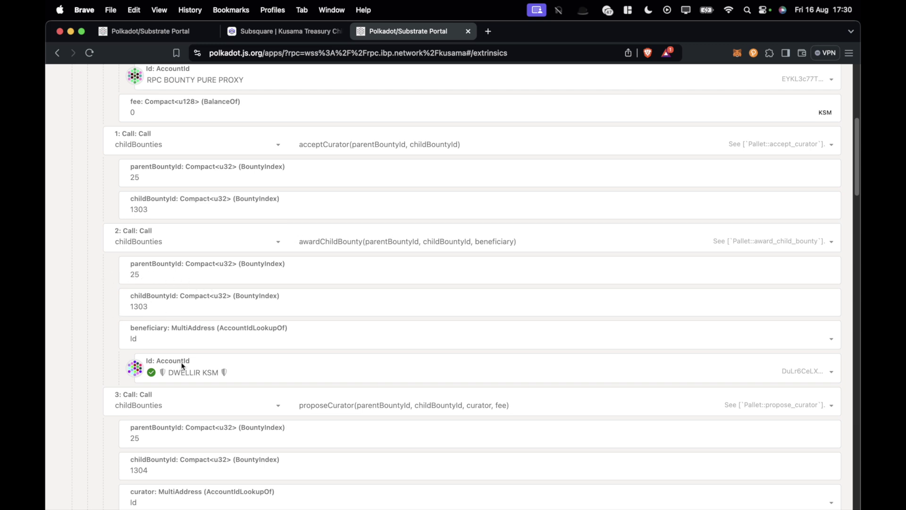
pyautogui.scroll(-5, 187, 361)
pyautogui.scroll(-6, 202, 361)
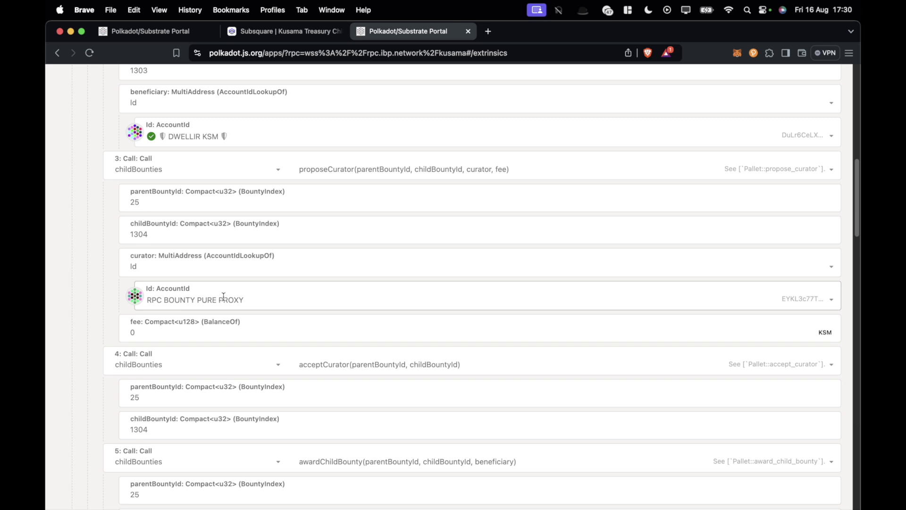
pyautogui.scroll(-5, 223, 297)
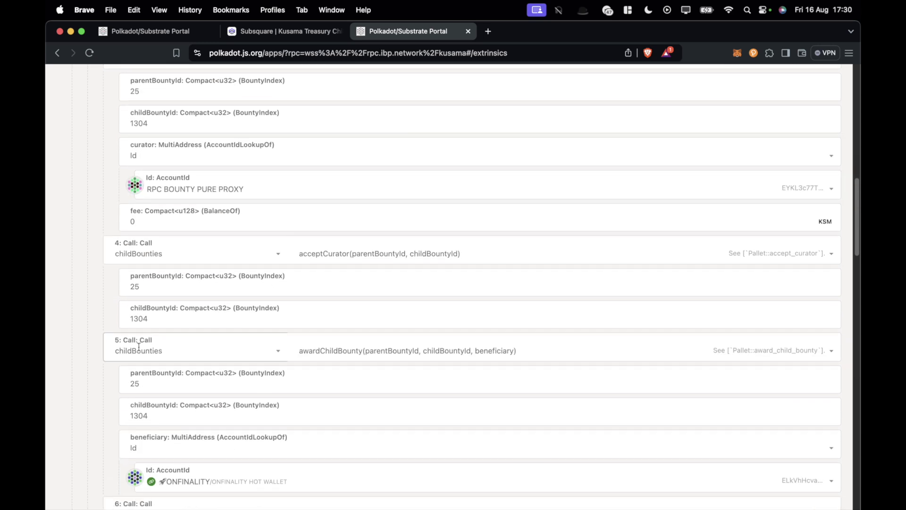
pyautogui.scroll(-5, 201, 319)
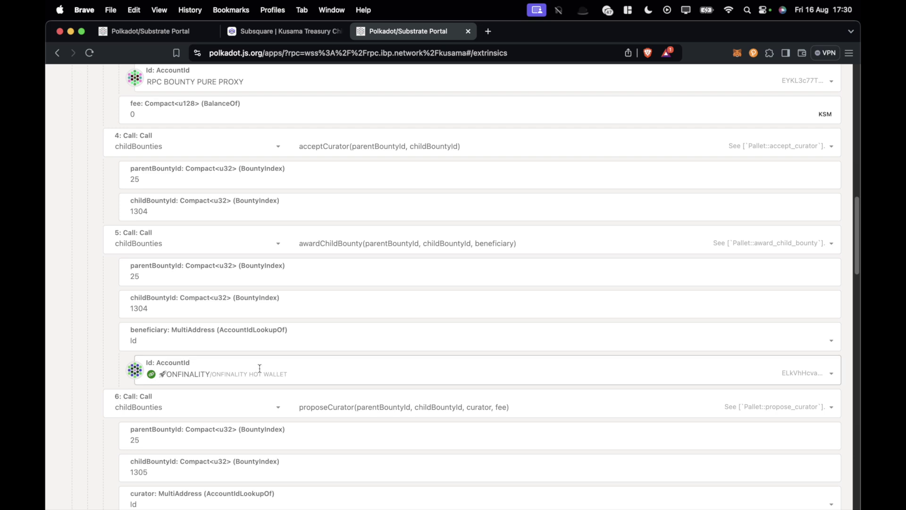
pyautogui.scroll(-7, 207, 369)
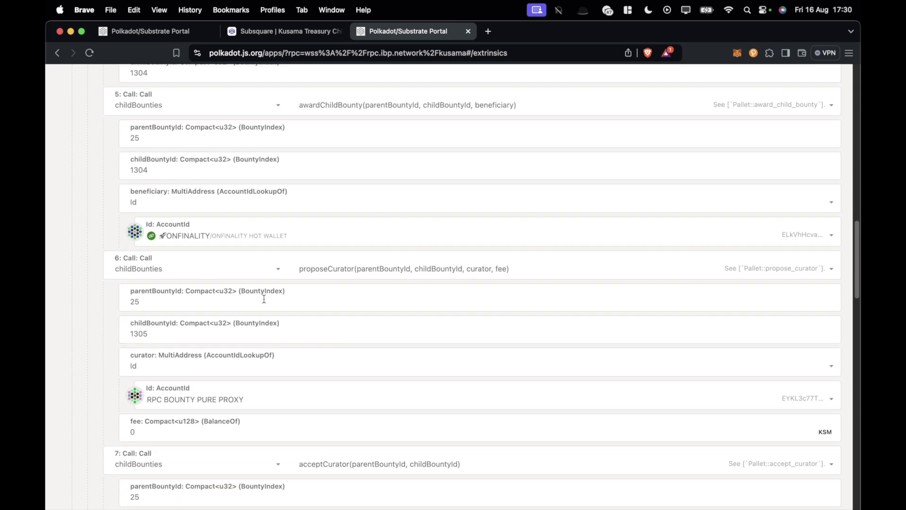
pyautogui.scroll(-8, 334, 264)
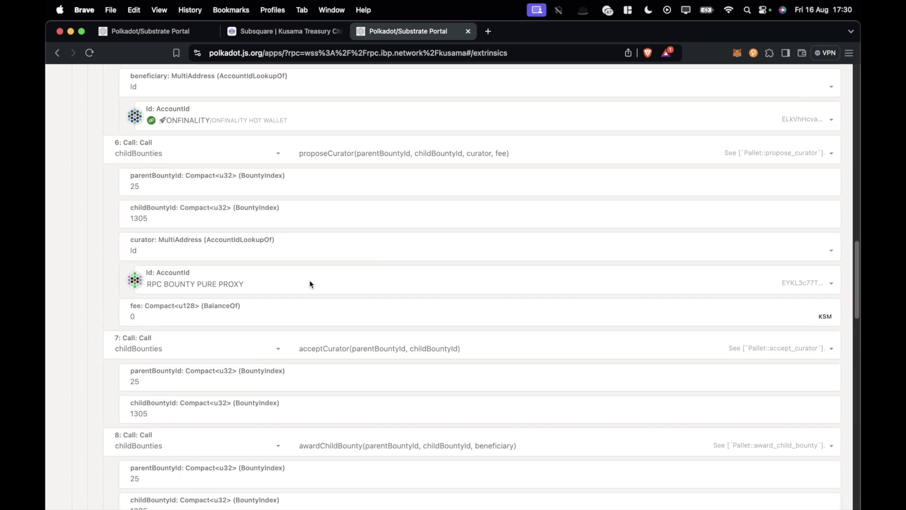
pyautogui.scroll(-13, 310, 284)
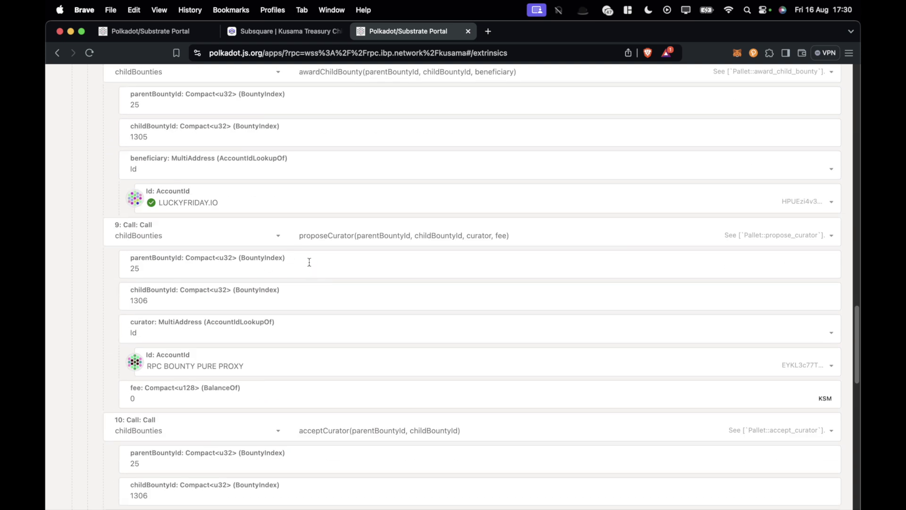
pyautogui.scroll(-5, 309, 262)
pyautogui.scroll(-6, 309, 262)
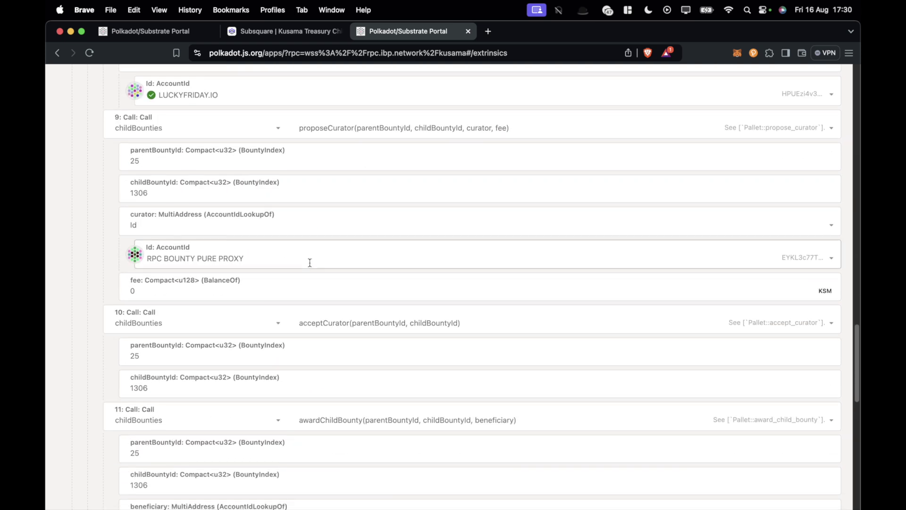
pyautogui.scroll(-4, 310, 263)
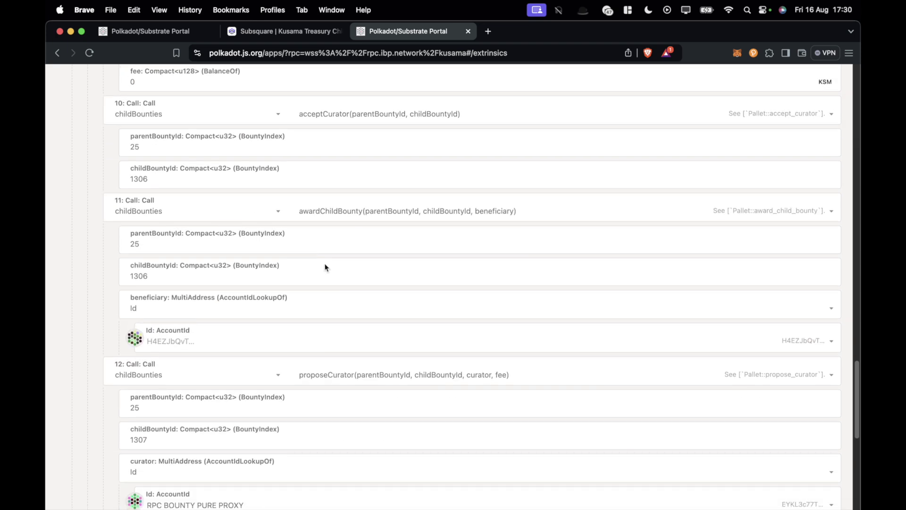
pyautogui.click(255, 340)
pyautogui.scroll(-4, 288, 335)
pyautogui.scroll(-1, 305, 281)
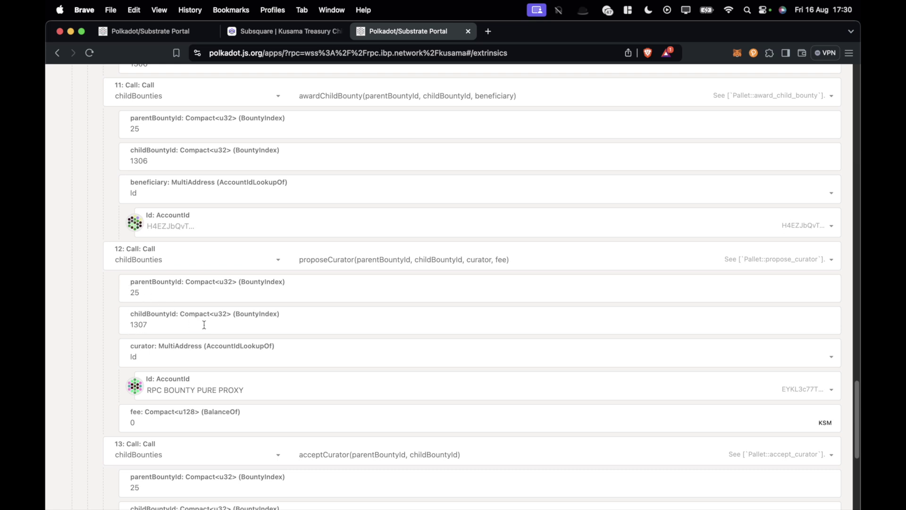
pyautogui.scroll(-3, 277, 376)
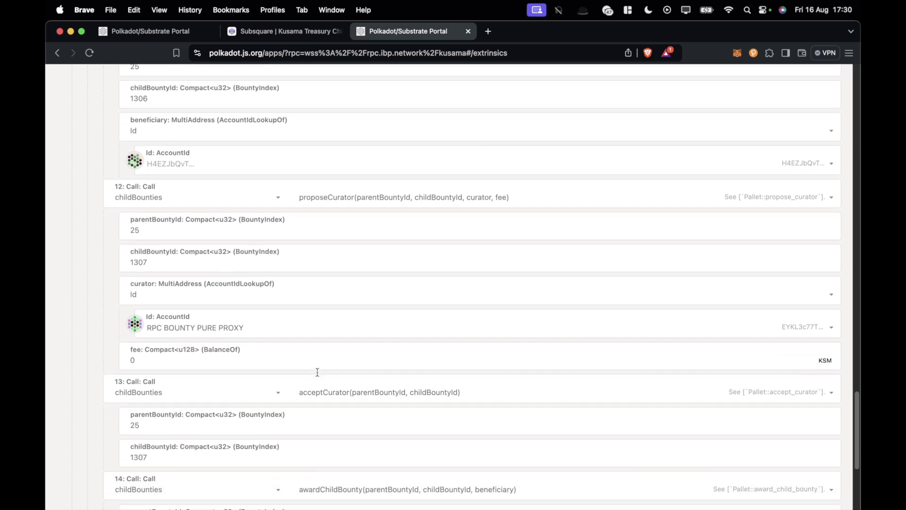
pyautogui.scroll(-1, 317, 371)
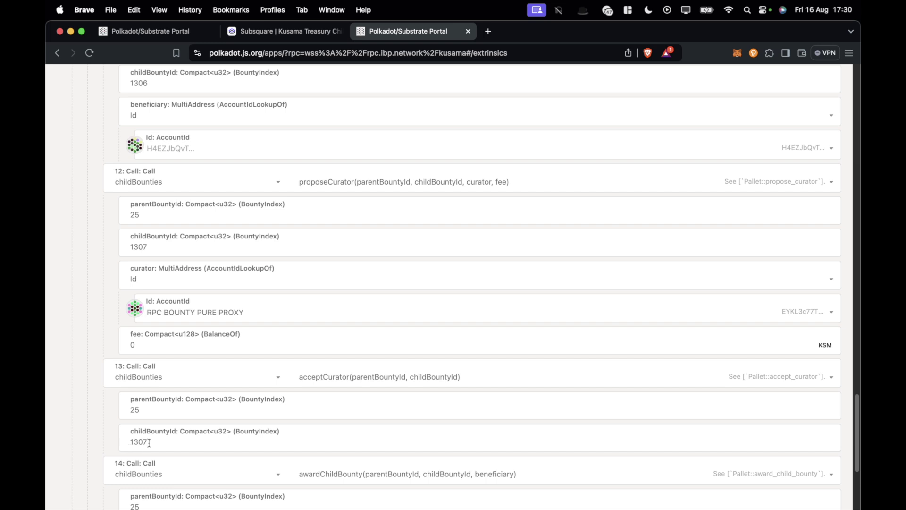
pyautogui.scroll(-6, 149, 443)
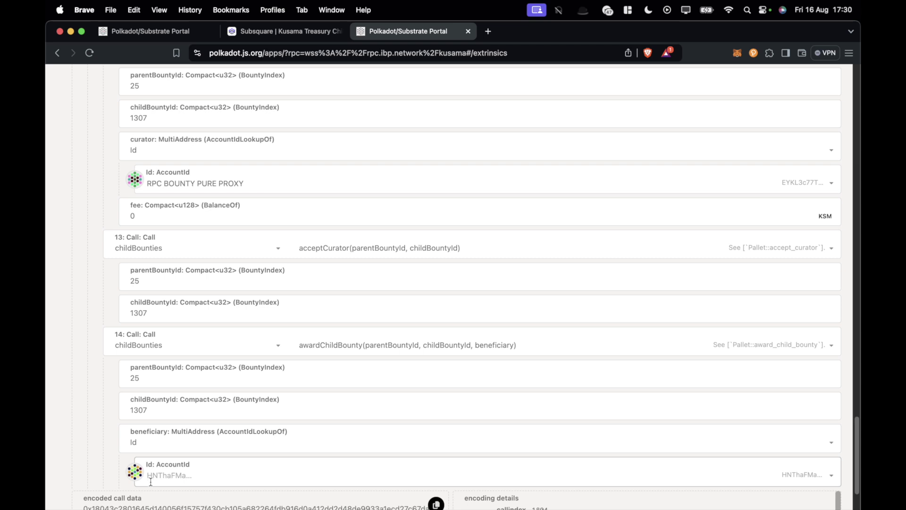
pyautogui.scroll(-8, 208, 459)
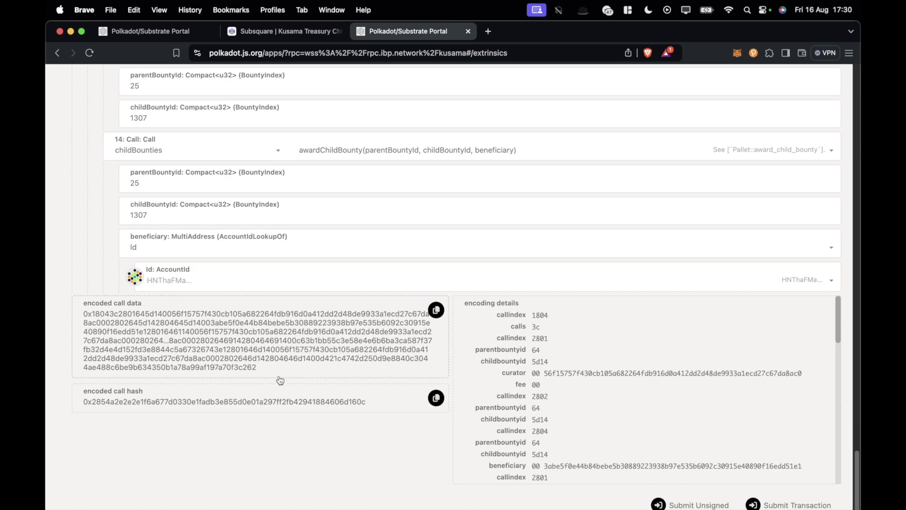
# Submit the forceBatch, copying its multisig call data and call hash before signing.
pyautogui.click(767, 506)
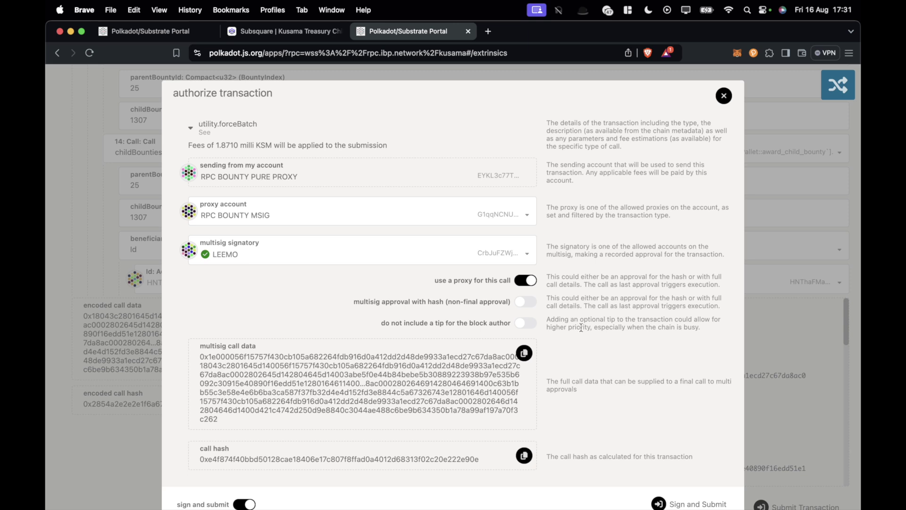
pyautogui.click(524, 353)
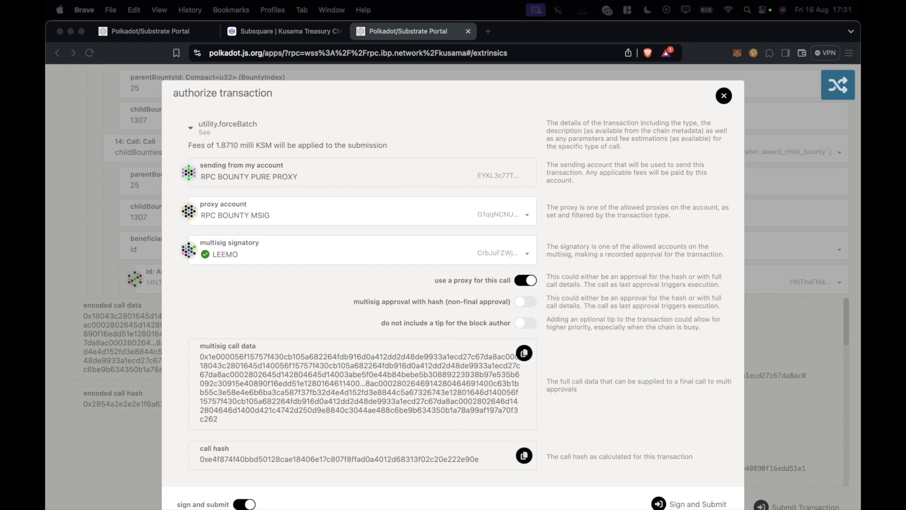
pyautogui.click(523, 455)
pyautogui.click(670, 498)
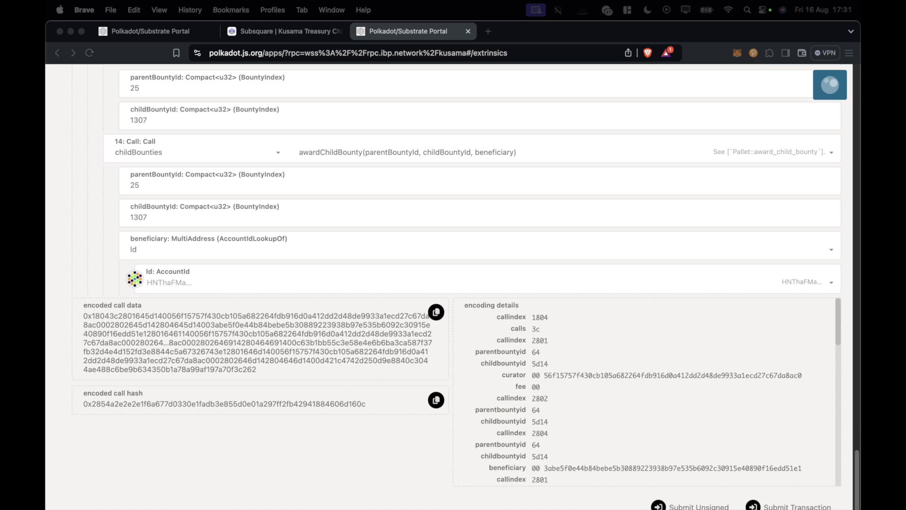
# Check RPC BOUNTY MSIG's pending approvals, showing the batch at 1 of 3 approvals.
pyautogui.scroll(20, 351, 78)
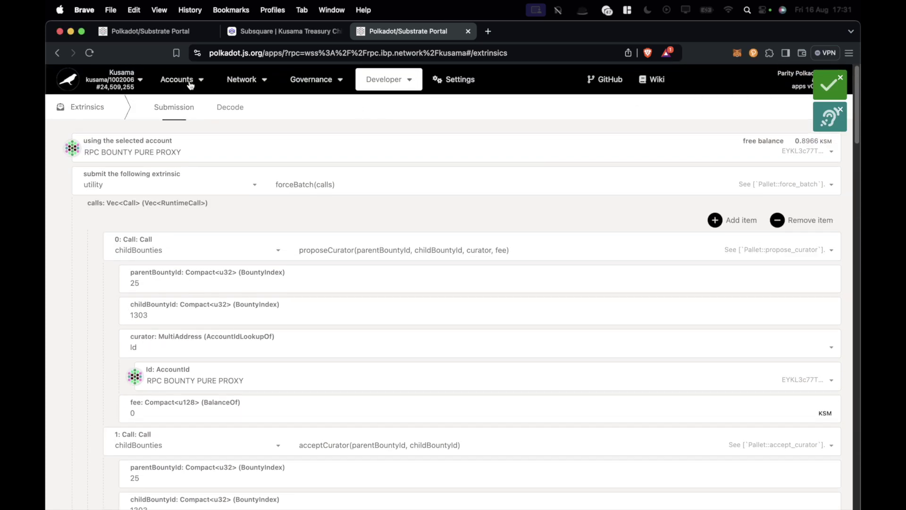
pyautogui.moveTo(181, 79)
pyautogui.click(185, 100)
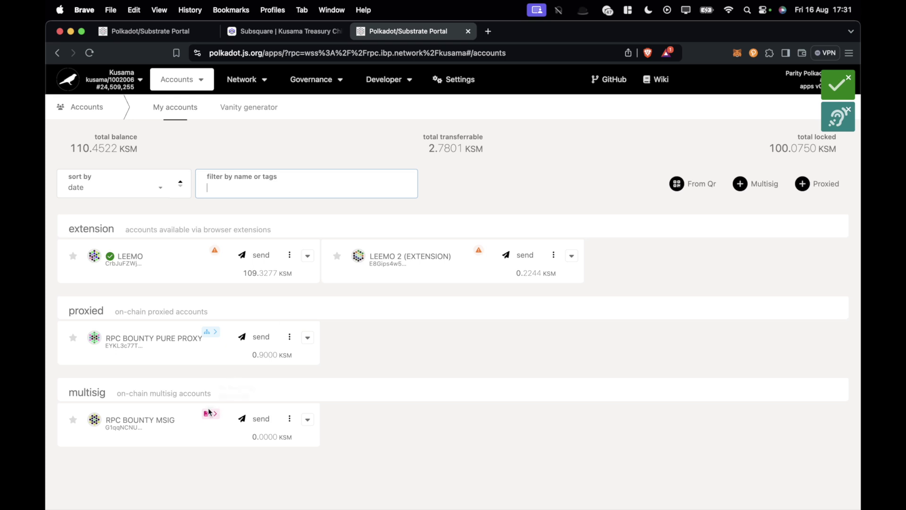
pyautogui.moveTo(208, 412)
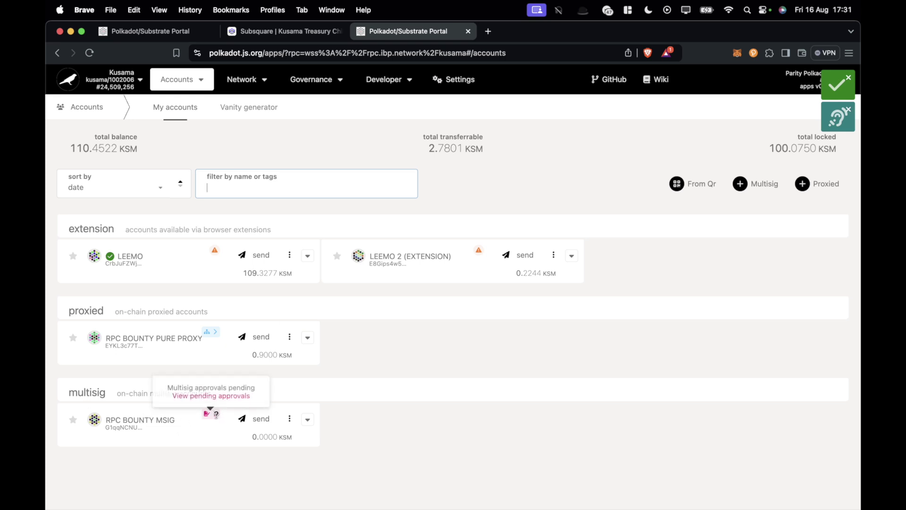
pyautogui.click(203, 395)
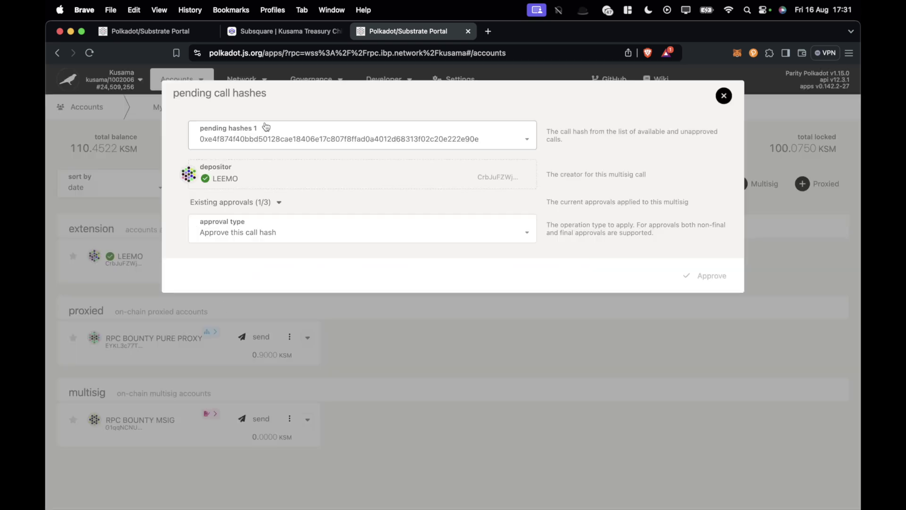
pyautogui.click(447, 336)
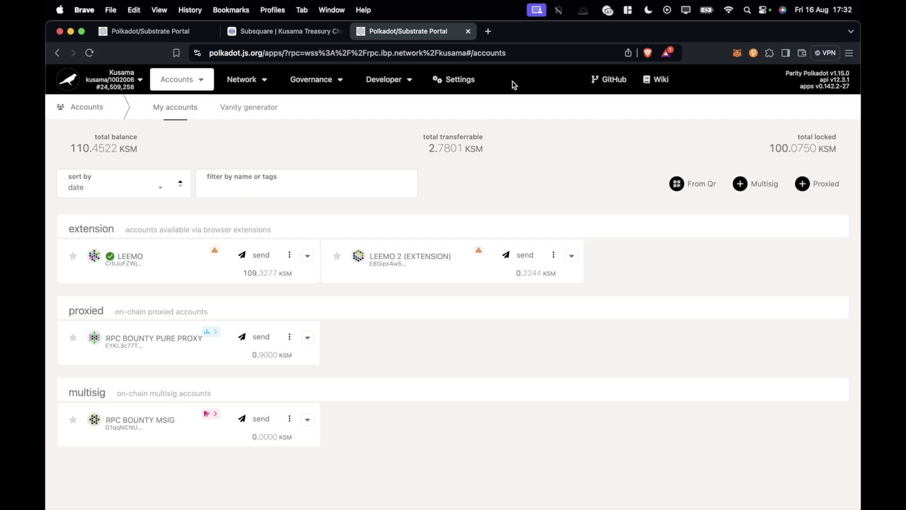
pyautogui.hotkey('ctrl', 'shift', 'Tab')
# Compare #1303's Added status with #1296's PendingPayout in the Treasury Child Bounties list.
pyautogui.scroll(3, 560, 205)
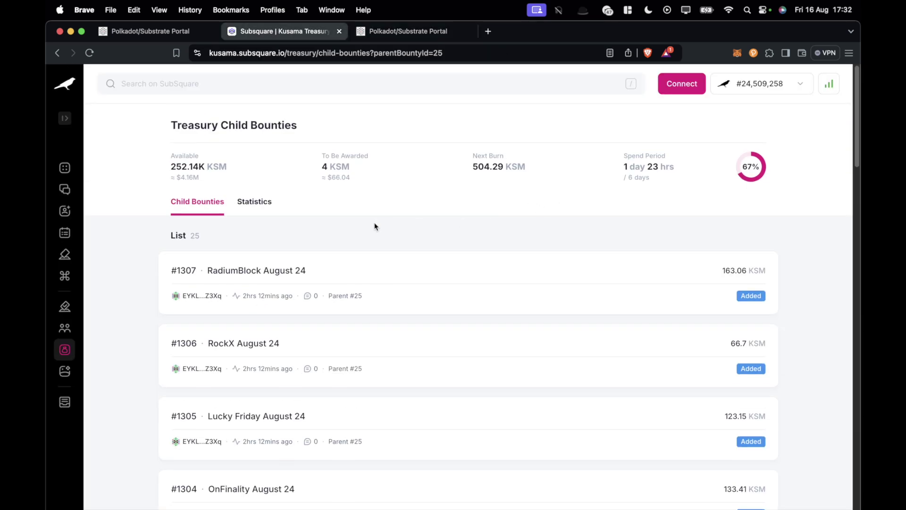
pyautogui.scroll(-5, 548, 229)
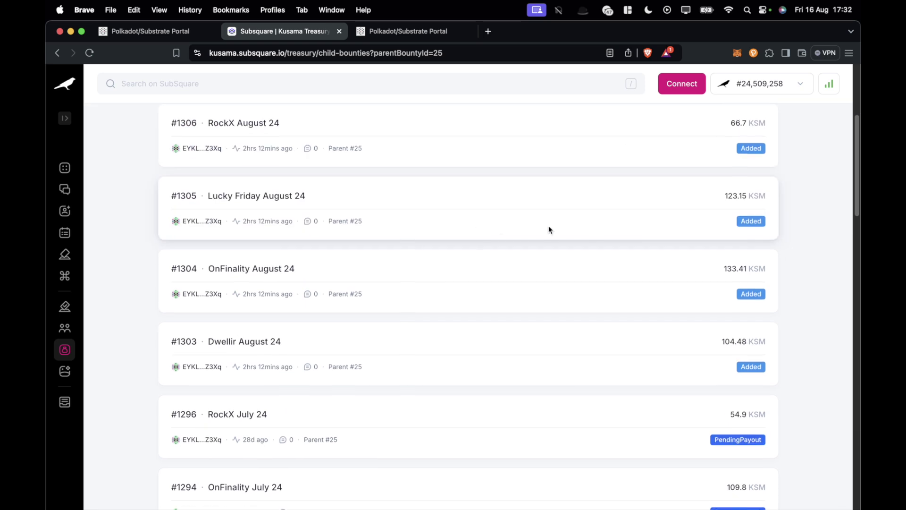
pyautogui.moveTo(727, 383); pyautogui.dragTo(758, 380)
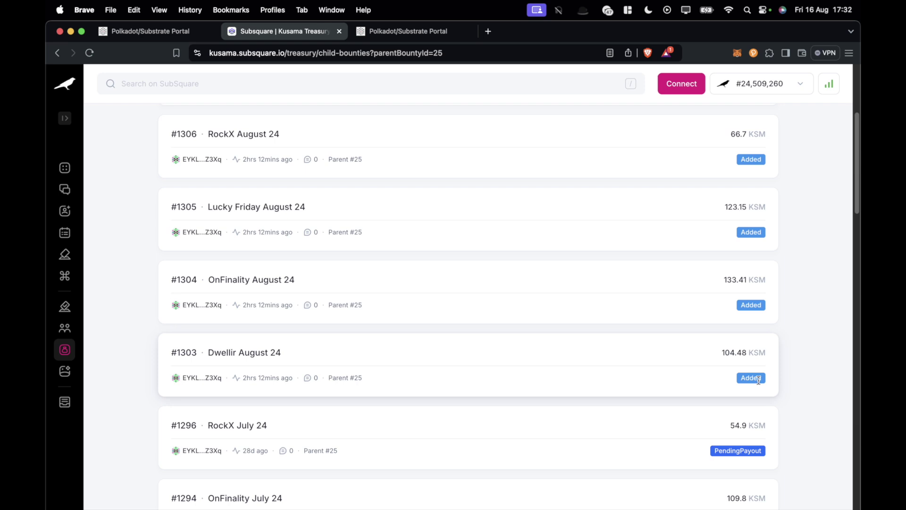
pyautogui.scroll(1, 758, 380)
pyautogui.scroll(5, 758, 380)
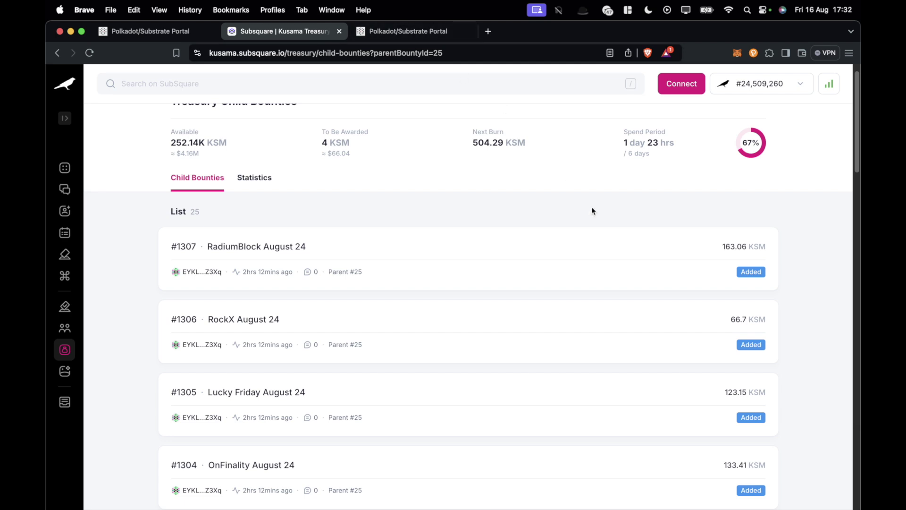
pyautogui.scroll(-13, 592, 208)
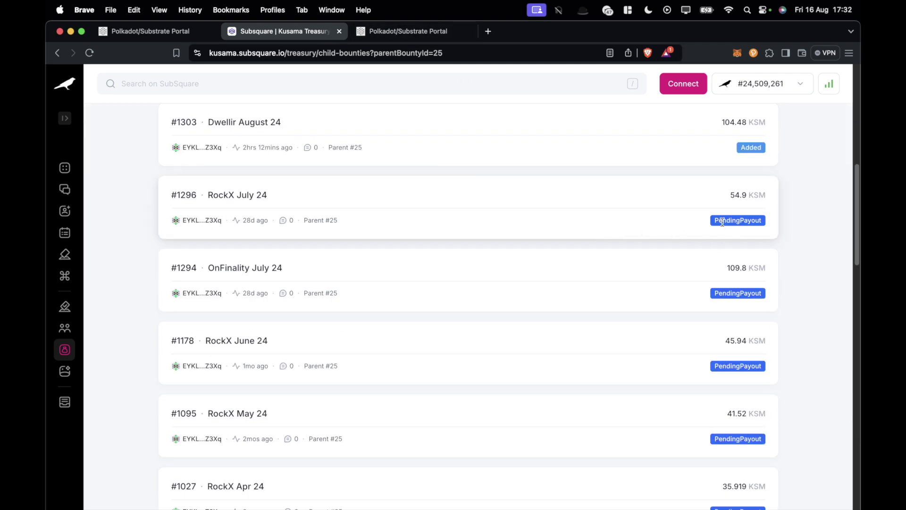
pyautogui.moveTo(714, 221); pyautogui.dragTo(758, 219)
pyautogui.click(758, 219)
pyautogui.scroll(12, 737, 220)
pyautogui.scroll(1, 699, 217)
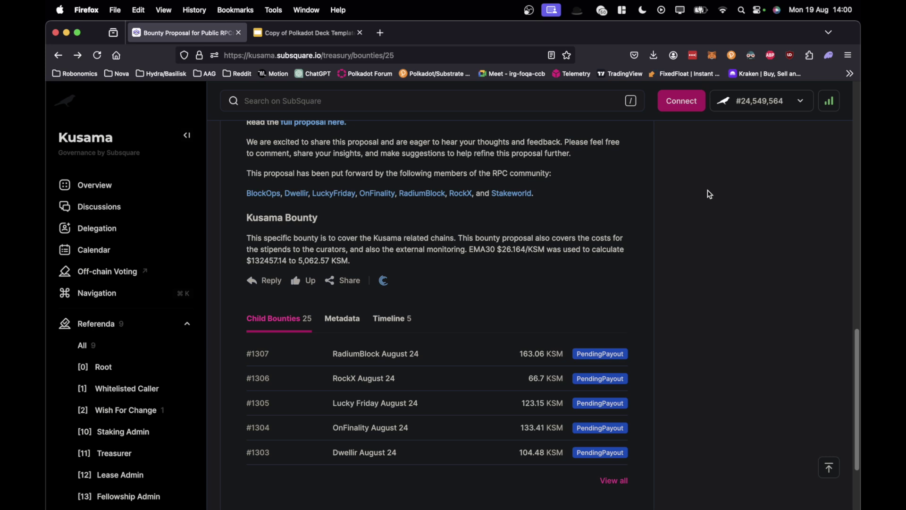
# Open the RadiumBlock August 24 child bounty and check its 3 days 20 hrs claimable countdown.
pyautogui.scroll(1, 614, 264)
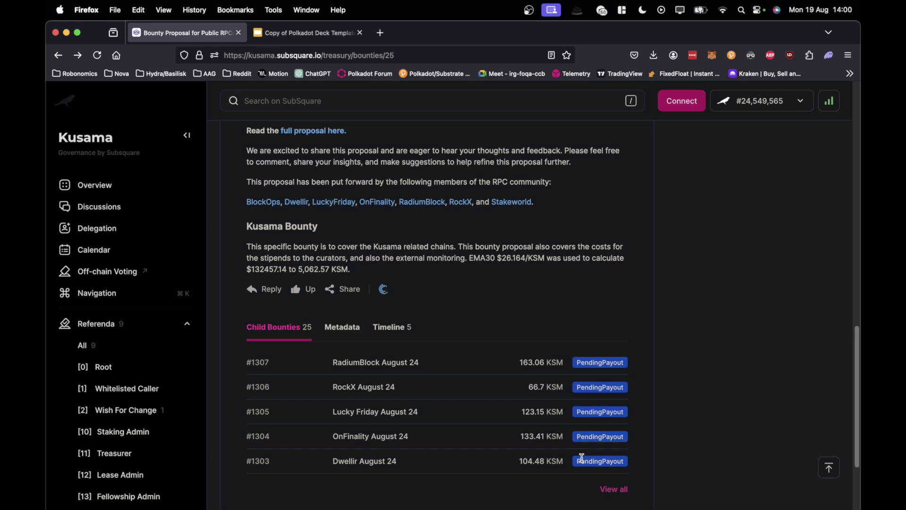
pyautogui.click(368, 363)
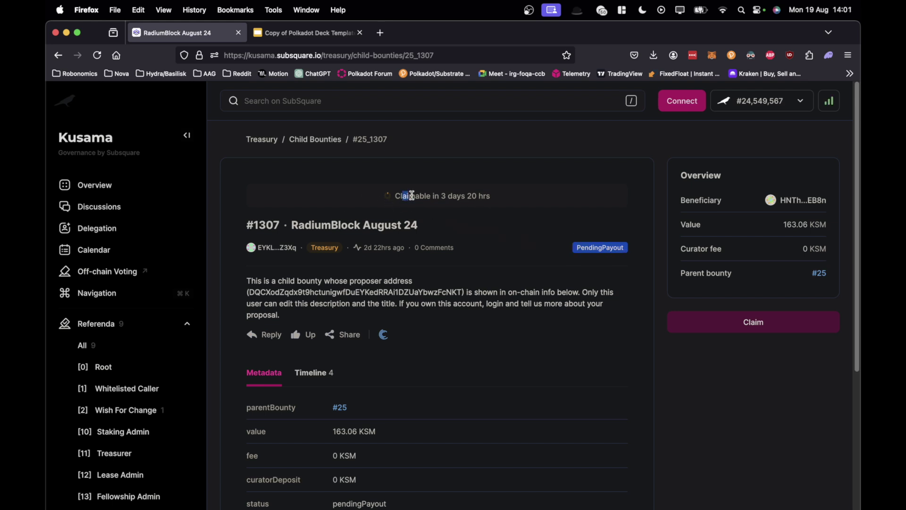
pyautogui.moveTo(403, 195); pyautogui.dragTo(489, 198)
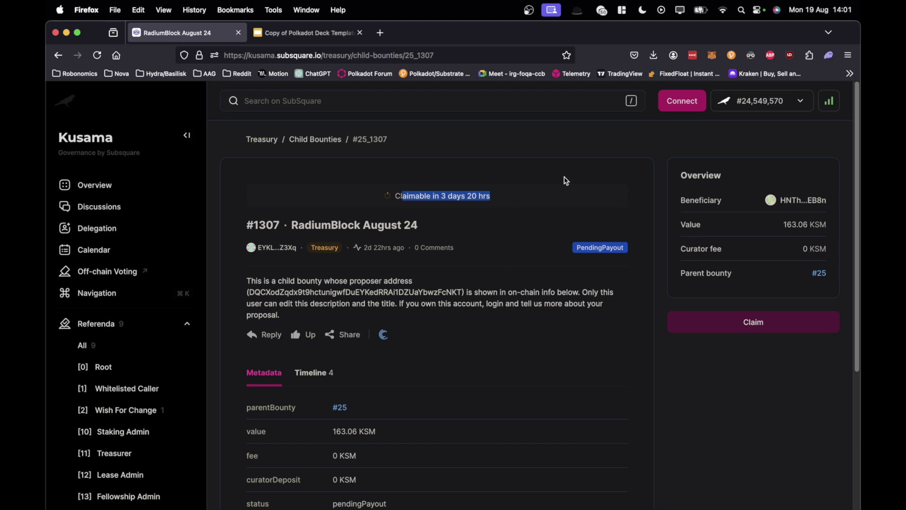
pyautogui.click(691, 357)
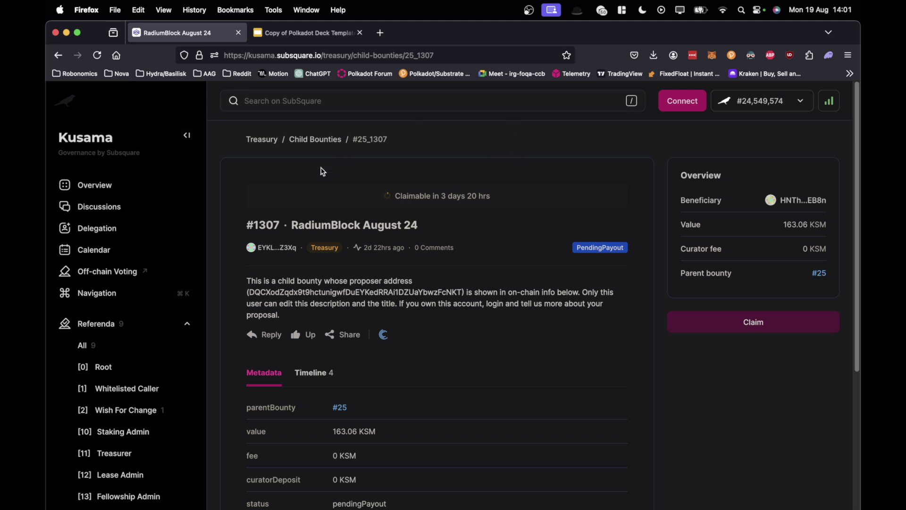
# Point out child bounty number 1307, then present the Lifecycle slide full-screen.
pyautogui.moveTo(278, 220); pyautogui.dragTo(253, 222)
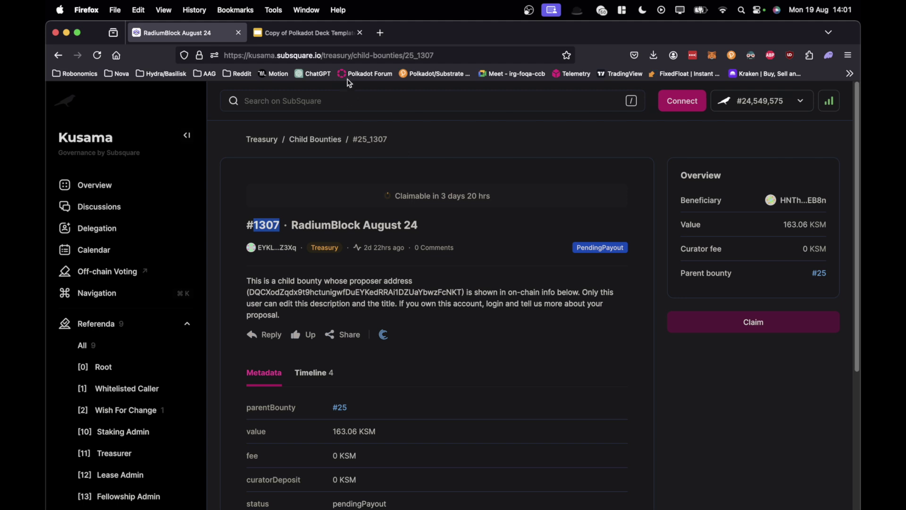
pyautogui.click(325, 32)
pyautogui.click(656, 101)
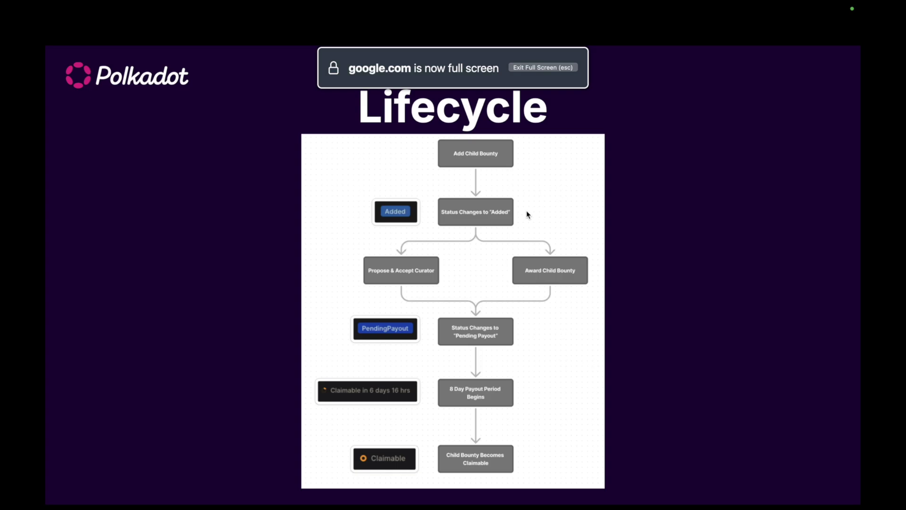